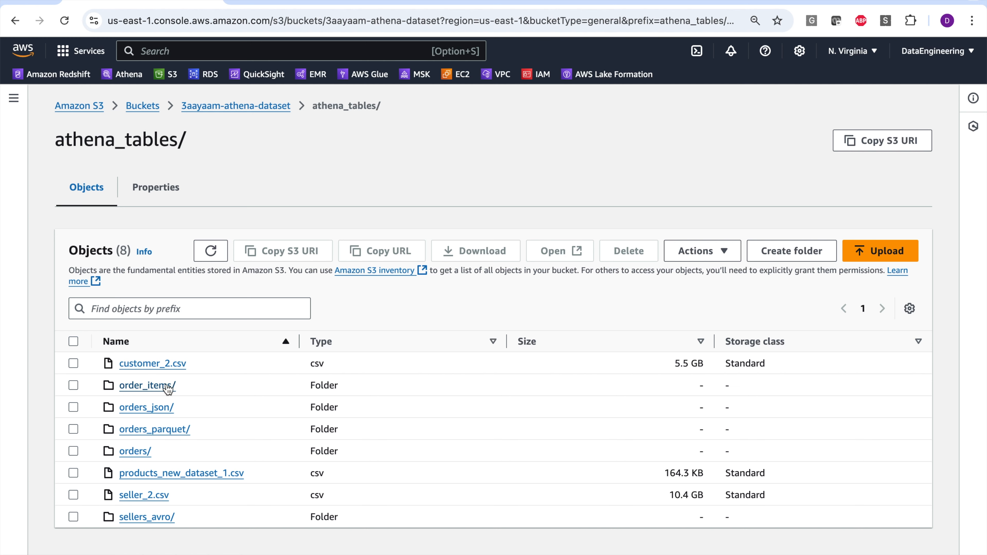
Inspect the files in the order_items and orders_parquet folders under athena_tables
left_click(156, 386)
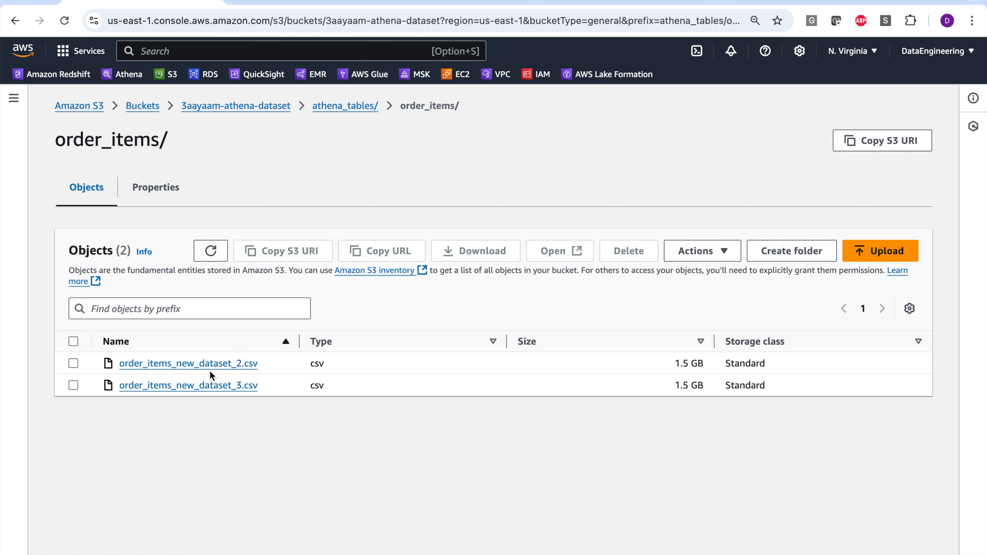
left_click(347, 107)
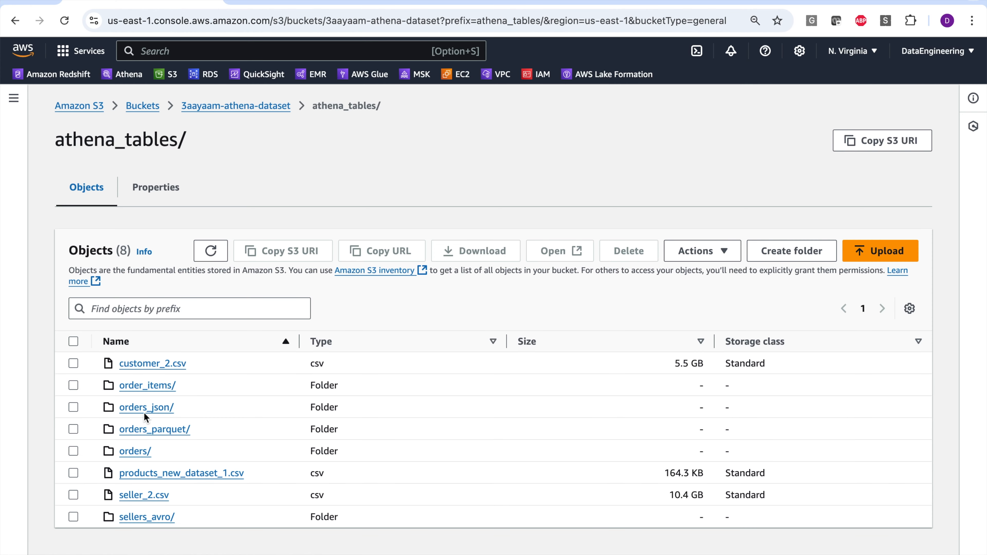
left_click(165, 429)
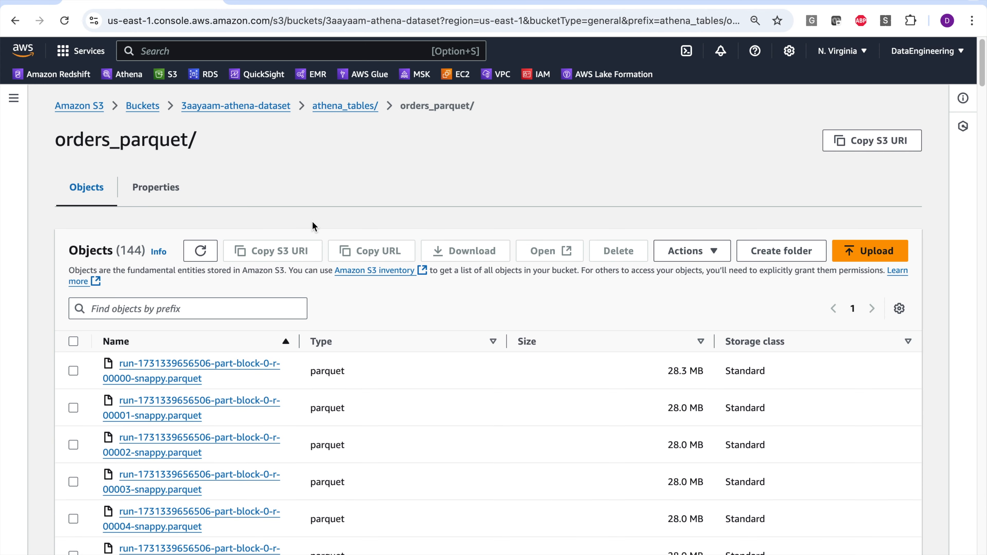
left_click(345, 106)
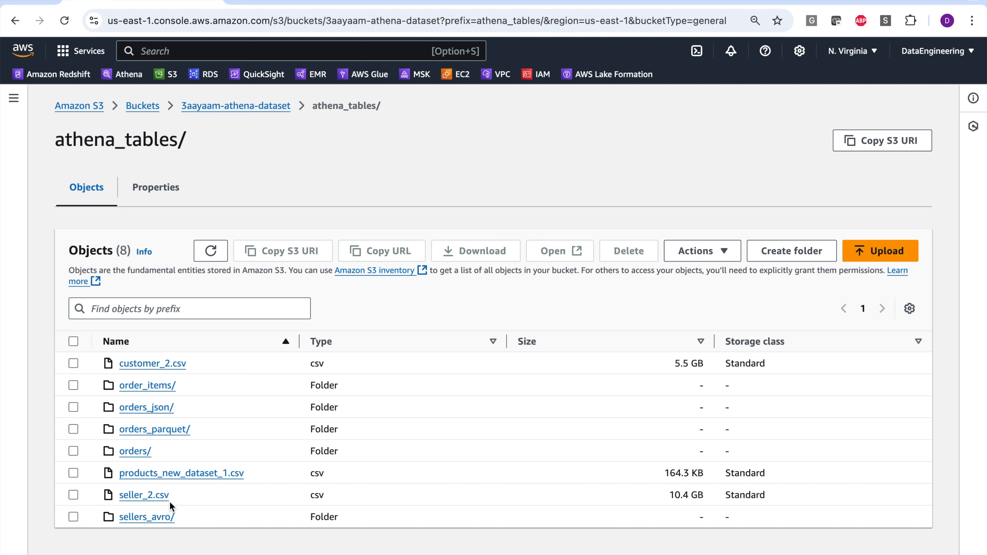
Inspect the files in the sellers_avro folder, and return to the top level of the 3aayaam-athena-dataset bucket with athena_tables selected
left_click(150, 519)
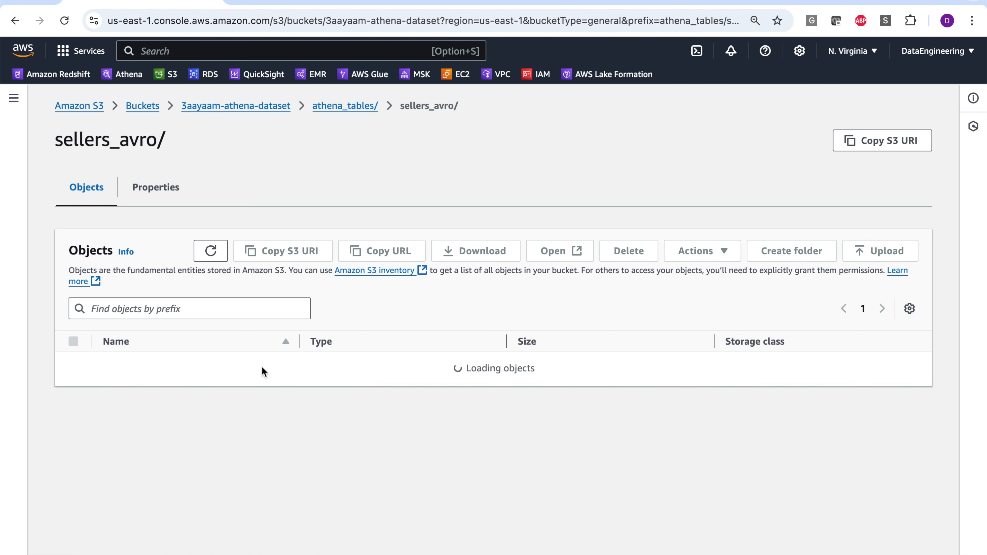
scroll(326, 372, "down", 20)
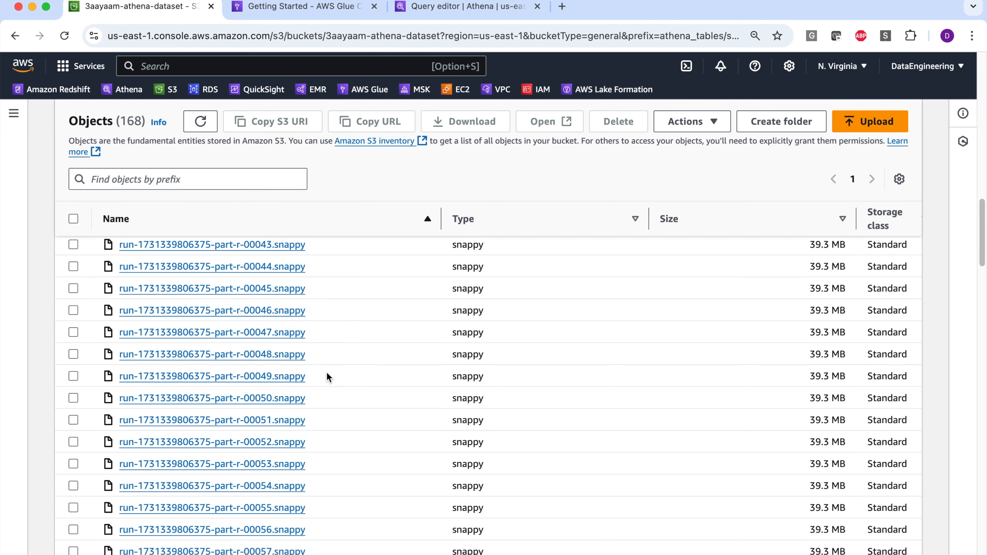
scroll(326, 376, "up", 20)
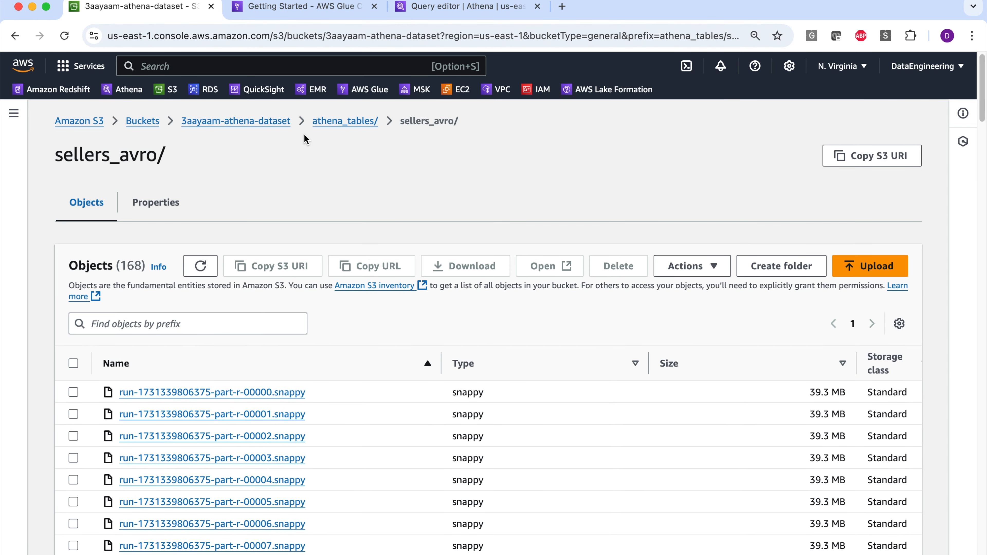
left_click(329, 122)
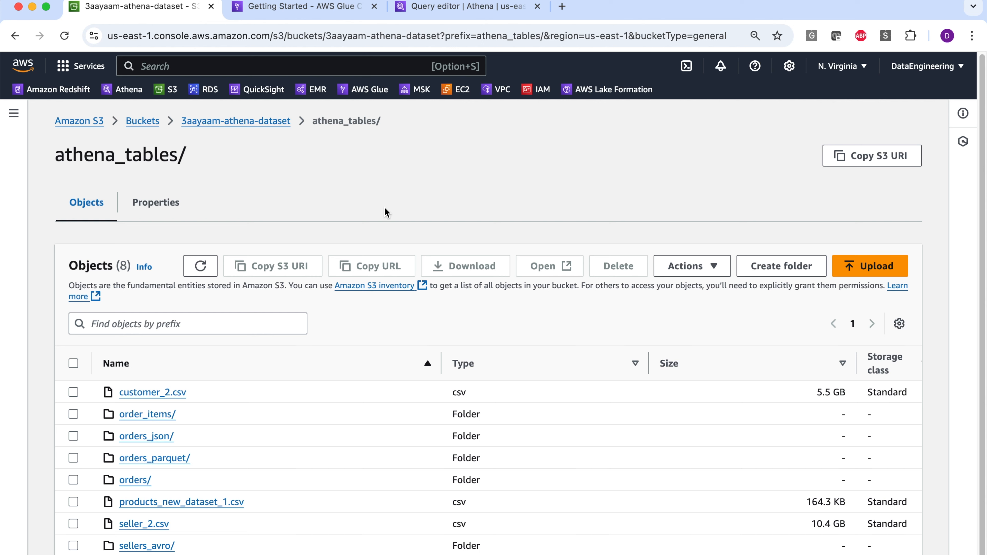
left_click(224, 123)
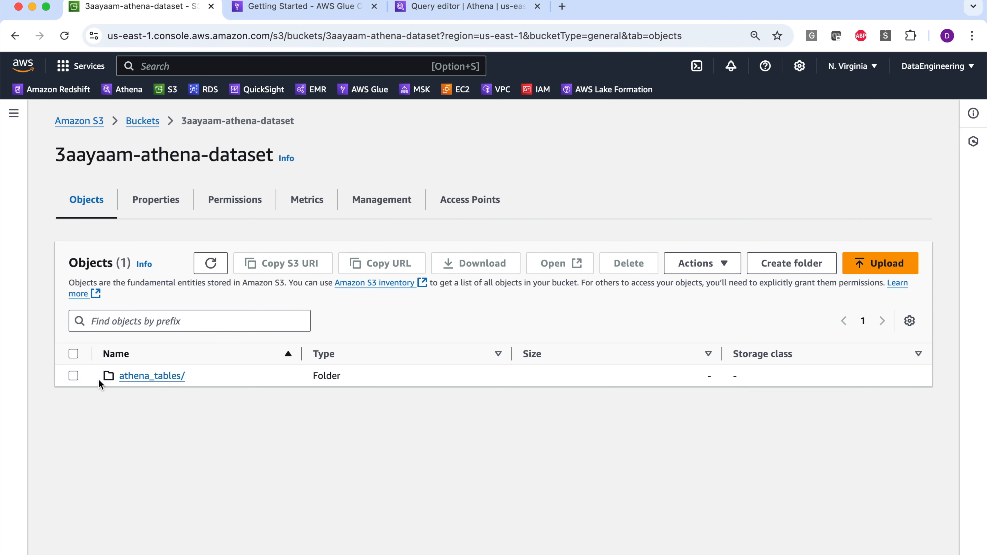
left_click(73, 376)
In AWS Glue, start a new Data Catalog database named 3aayaam_athena_db_gdc
left_click(303, 6)
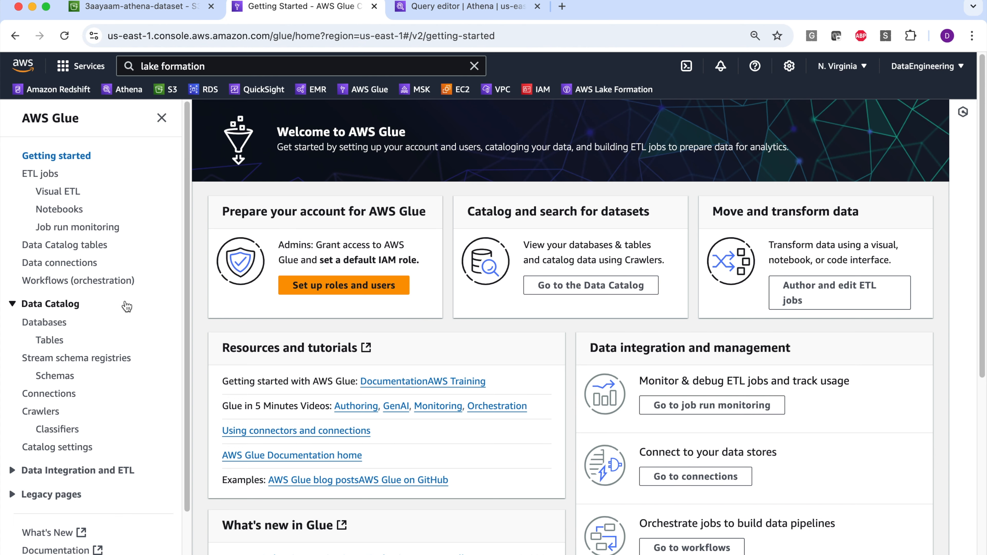
left_click(45, 322)
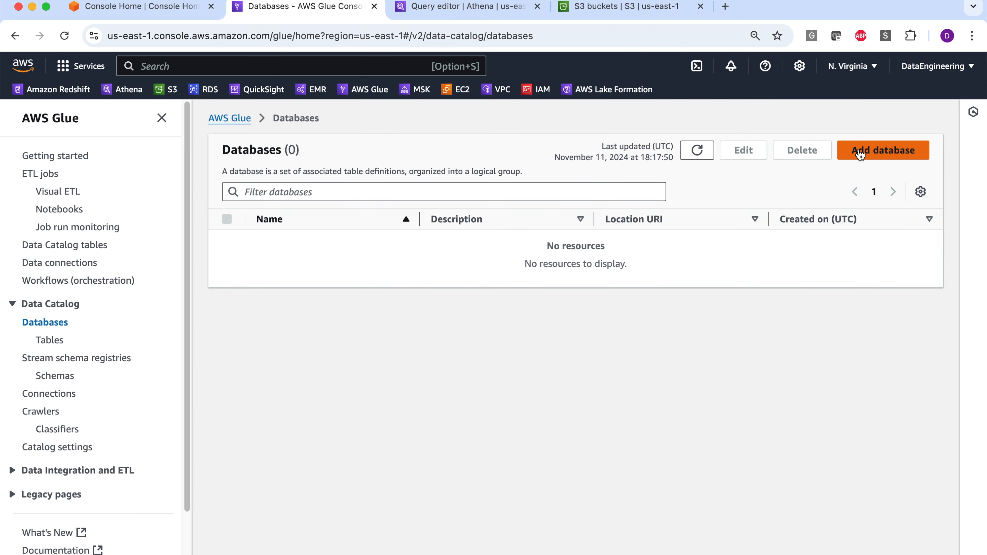
left_click(859, 154)
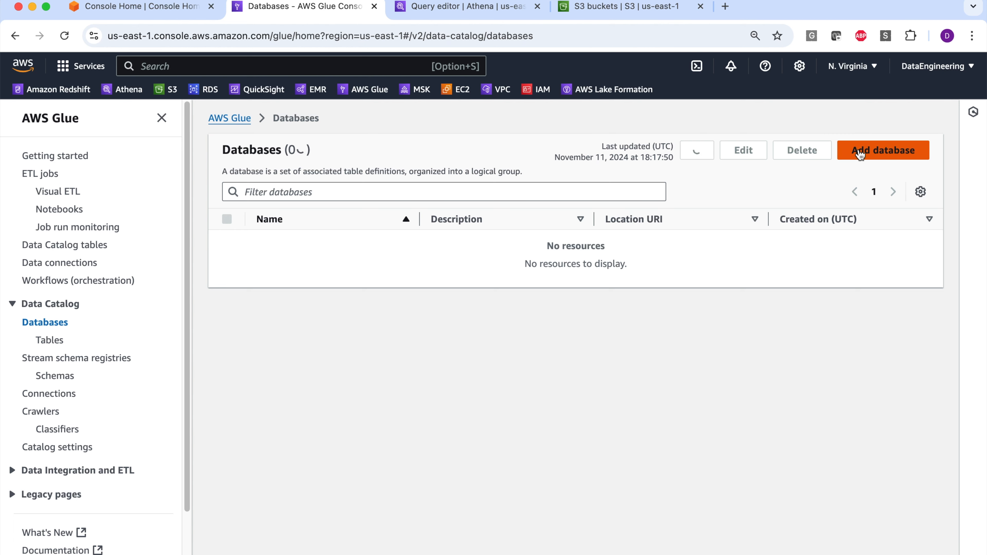
left_click(336, 252)
left_click(347, 283)
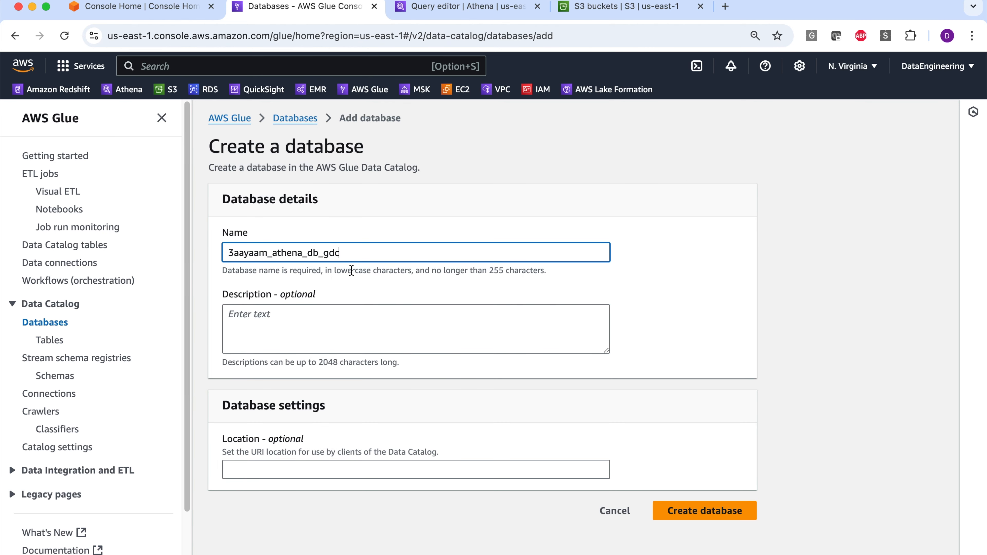
Set the database location to the copied S3 URI of the athena_tables folder in 3aayaam-athena-dataset, and create the database
left_click(621, 6)
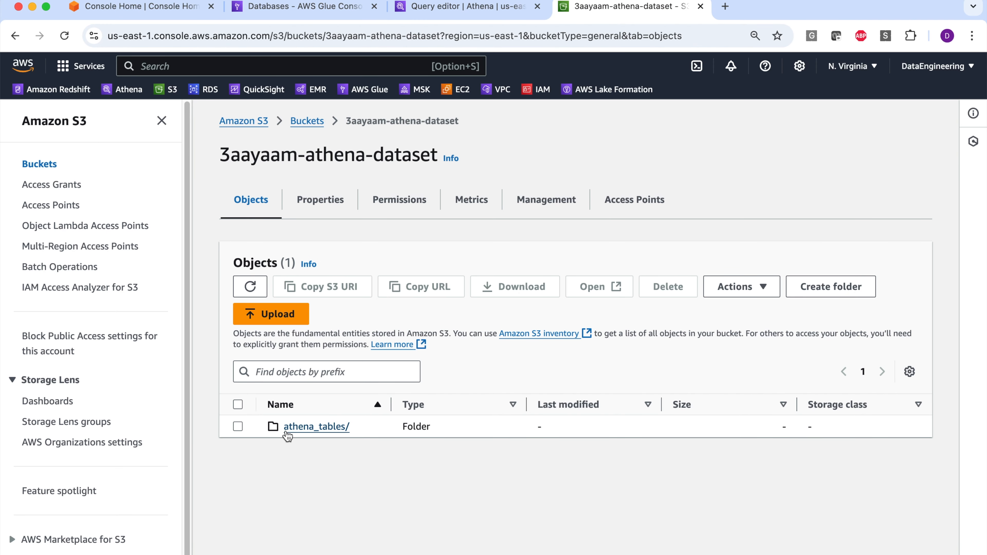
left_click(238, 427)
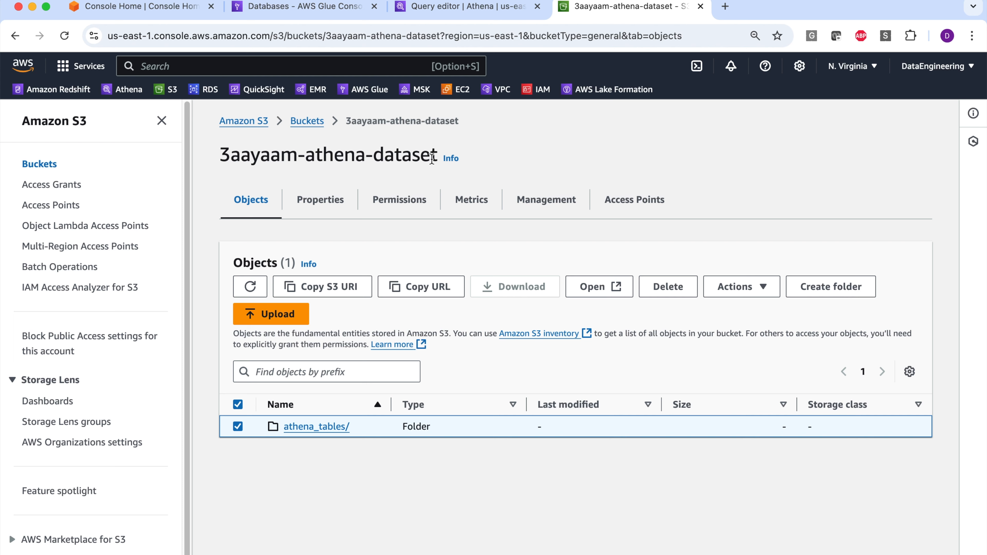
left_click(329, 286)
key("super+2")
left_click(295, 469)
key("super+v")
left_click(680, 516)
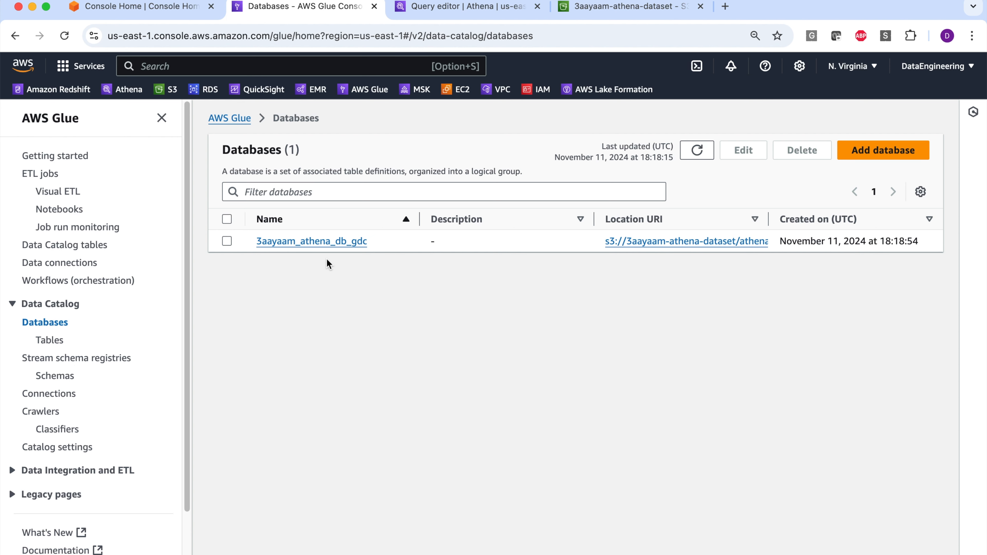
Start a new Glue crawler named 3aayaam_athena_crawler and proceed to its data sources
left_click(50, 412)
left_click(848, 214)
type("3aayaam_athena_crawler")
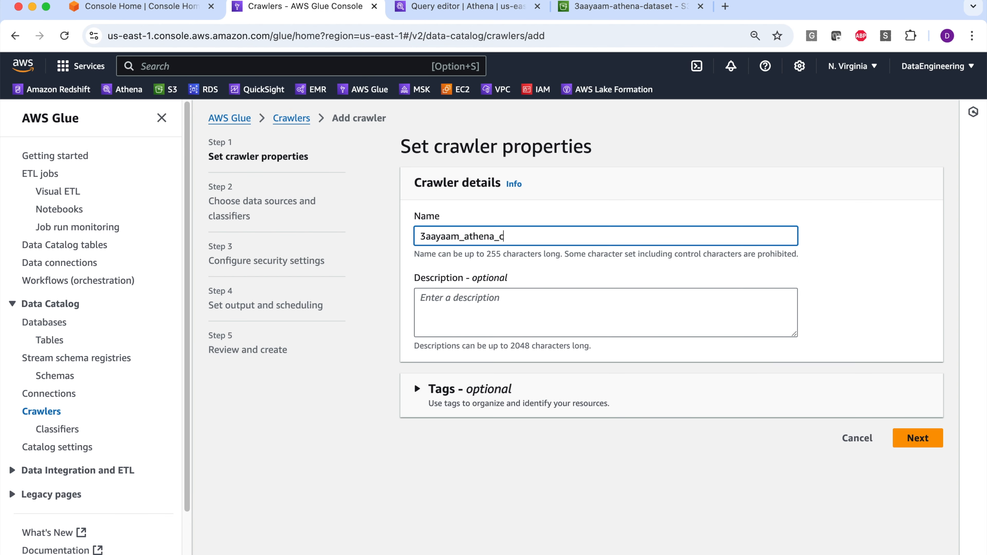
left_click(918, 438)
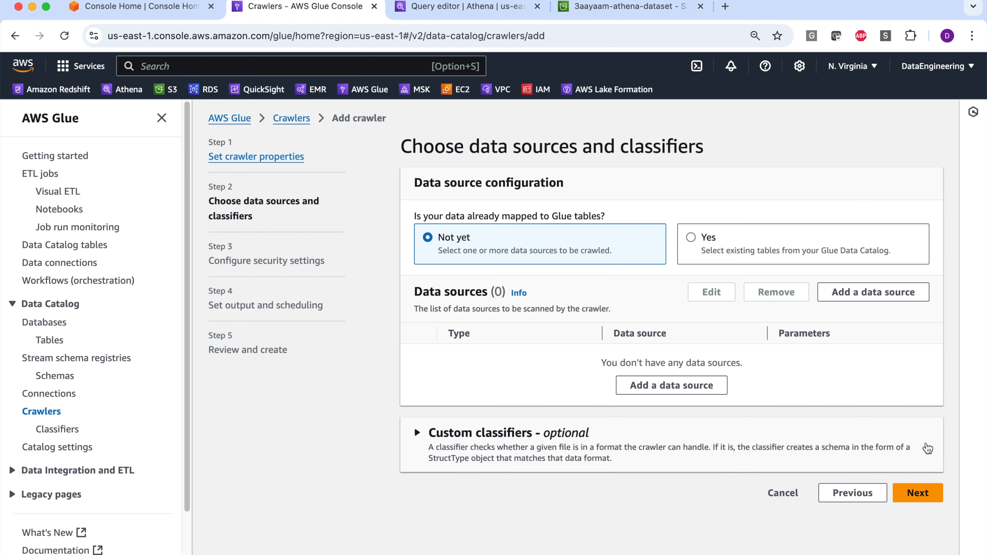
Add an S3 data source to the crawler that points to the athena_tables folder in the 3aayaam-athena-dataset bucket
left_click(668, 384)
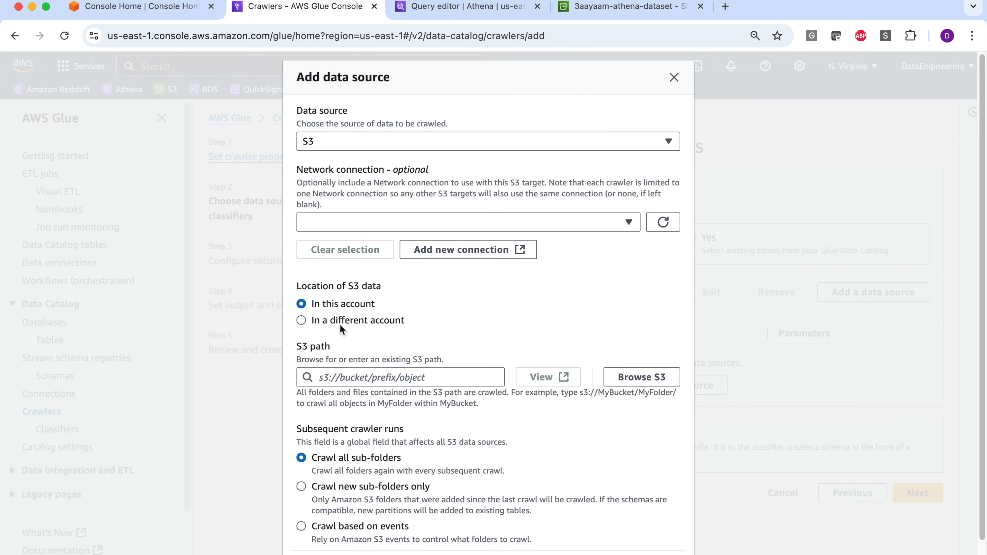
left_click(631, 376)
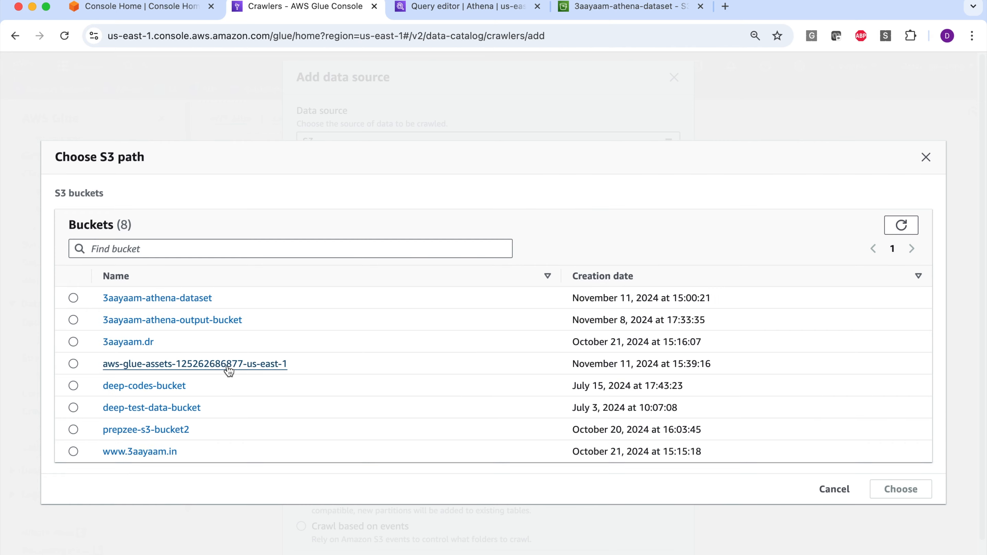
left_click(140, 300)
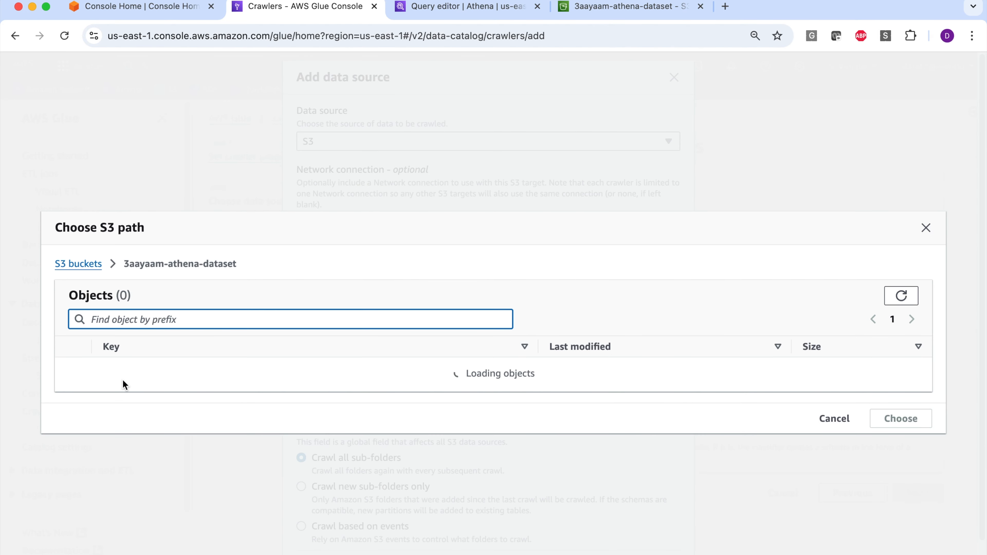
left_click(73, 375)
left_click(893, 413)
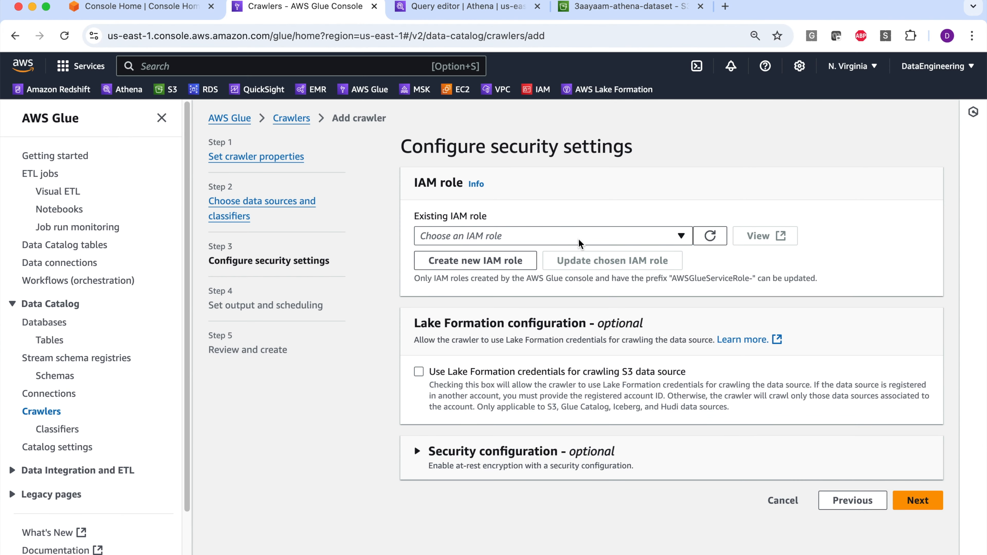
Assign the crawler the IAM role 3aayaam_glue_data_catalog_role and the target database 3aayaam_athena_db_gdc
left_click(580, 238)
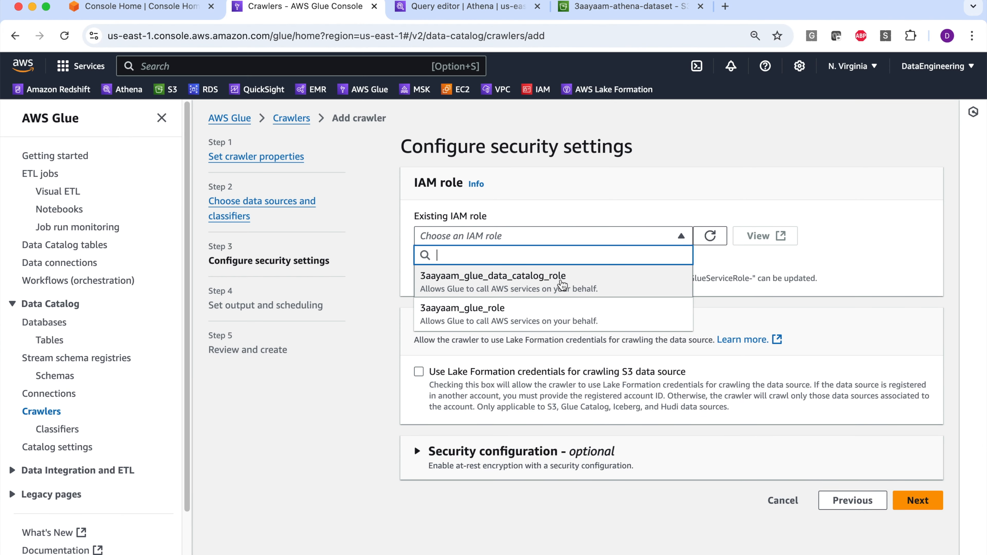
left_click(587, 287)
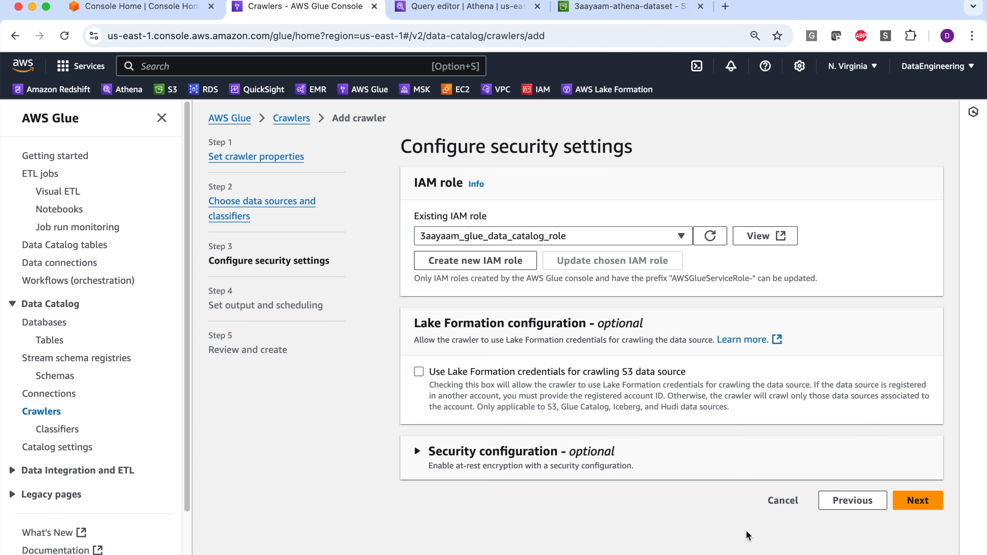
left_click(659, 235)
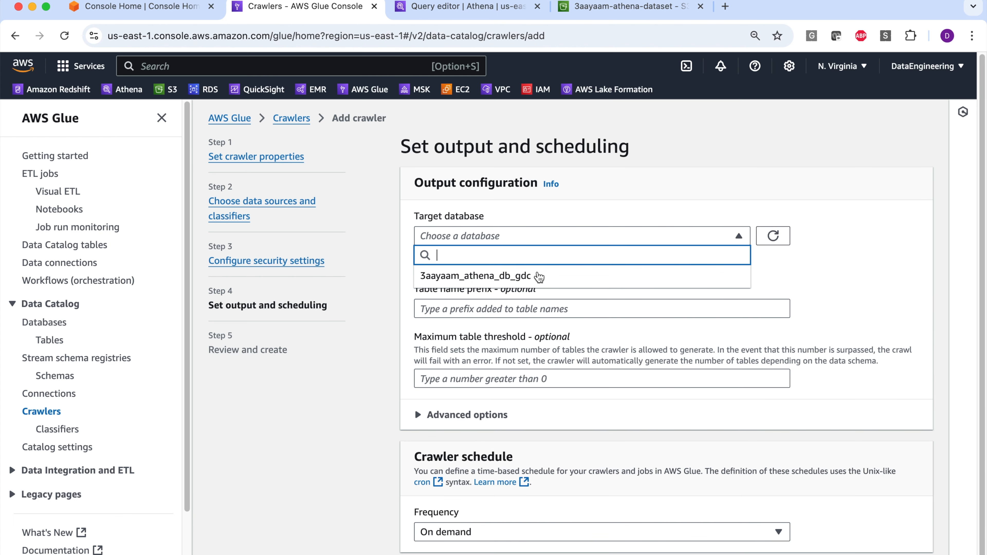
left_click(560, 279)
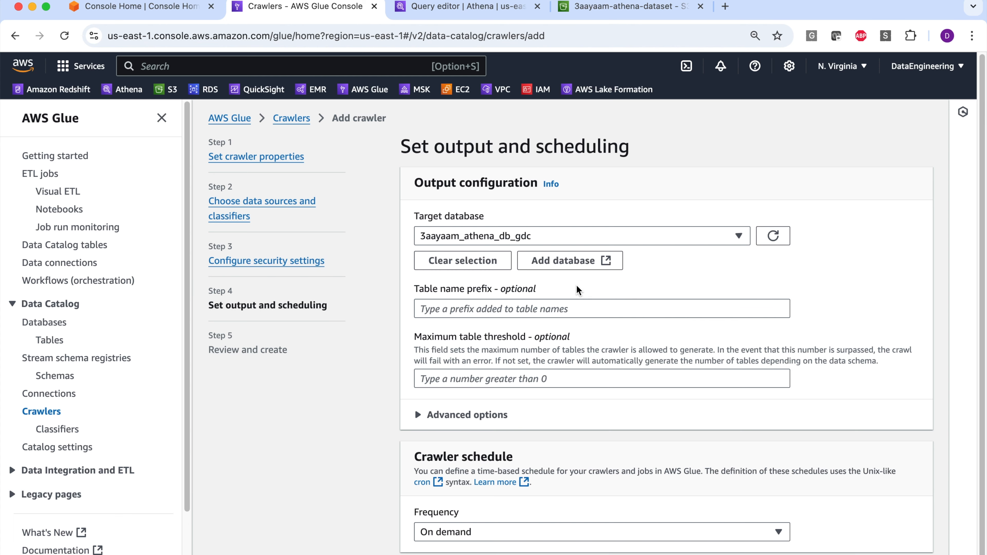
Keep the crawler's On demand frequency, create the crawler and dismiss the notification
scroll(636, 413, "down", 1)
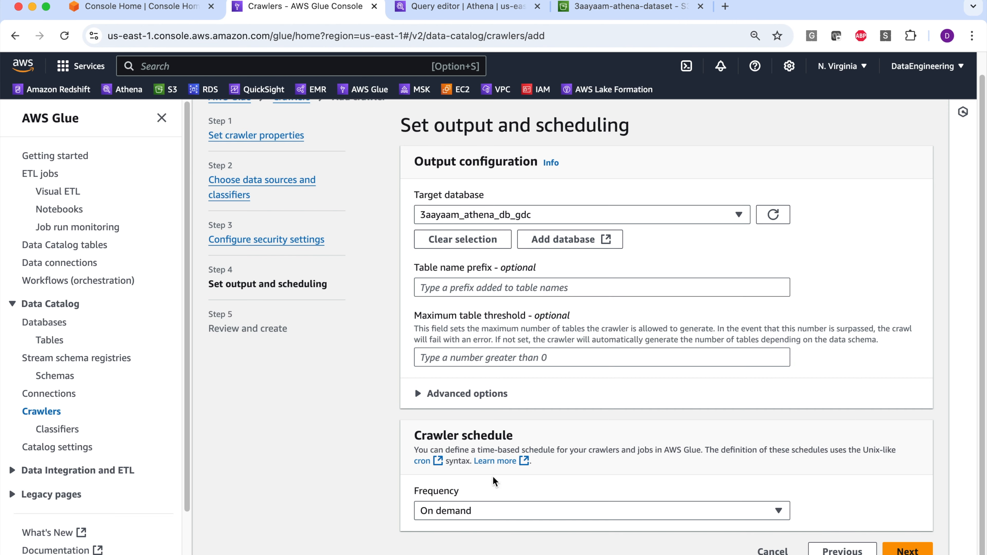
left_click(907, 550)
scroll(808, 517, "down", 1)
scroll(808, 517, "down", 10)
left_click(795, 542)
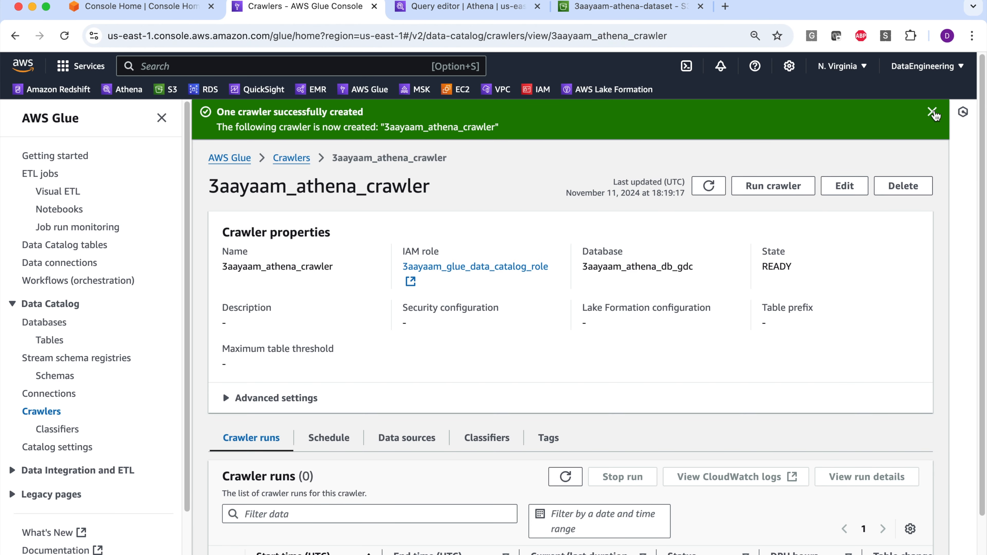
left_click(931, 112)
Run 3aayaam_athena_crawler and dismiss the start notification
scroll(432, 315, "down", 2)
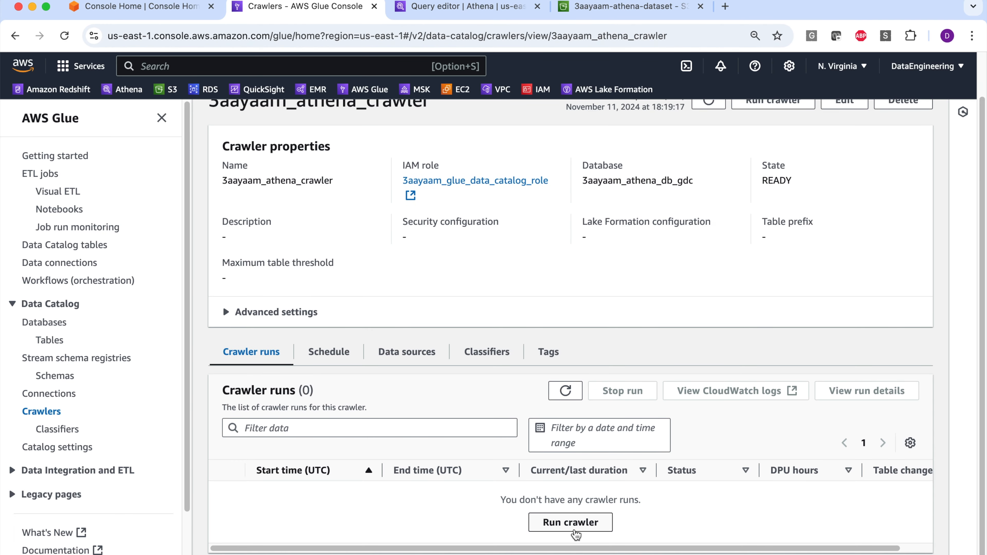
scroll(613, 522, "up", 1)
scroll(557, 376, "down", 1)
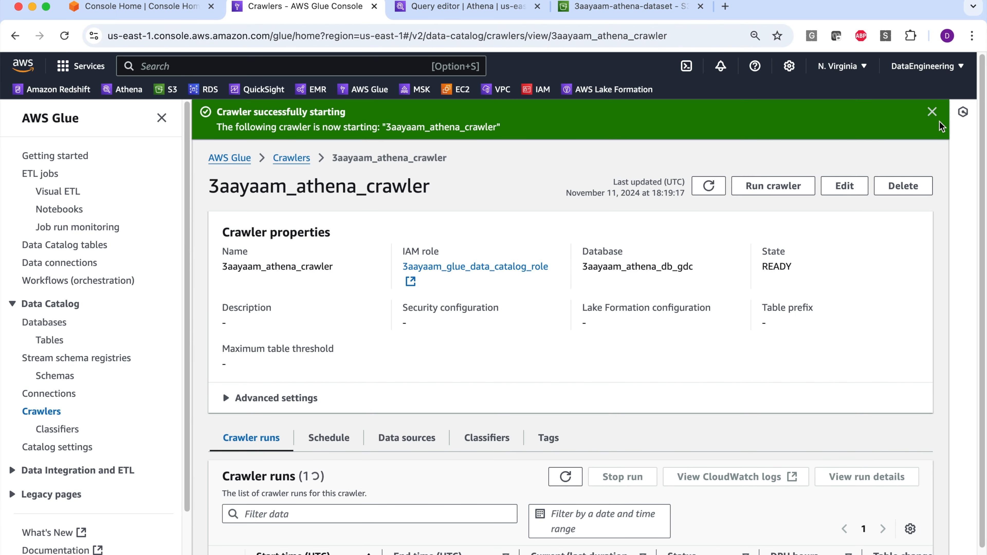
left_click(931, 112)
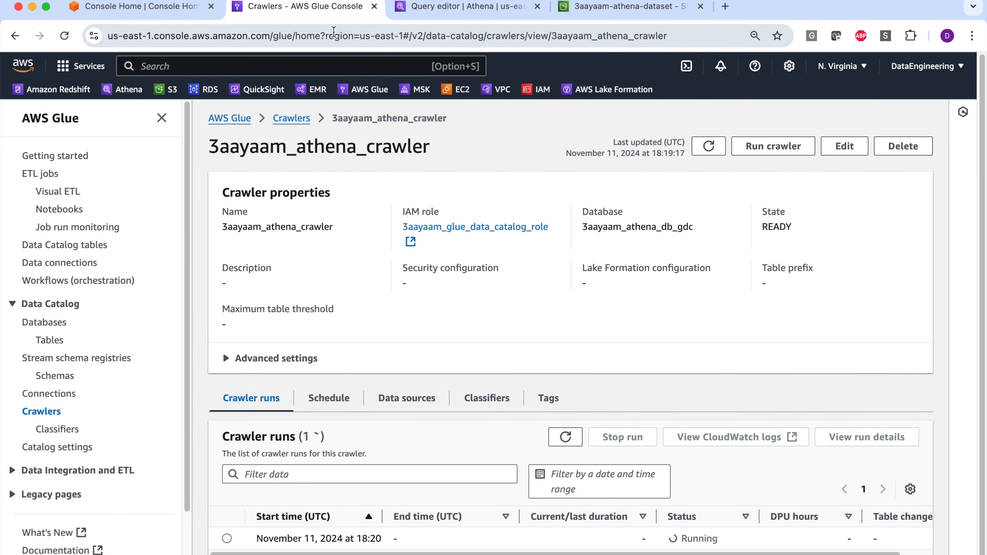
Switch to S3 and review the files and folders in athena_tables that the crawler covers
left_click(618, 7)
left_click(318, 426)
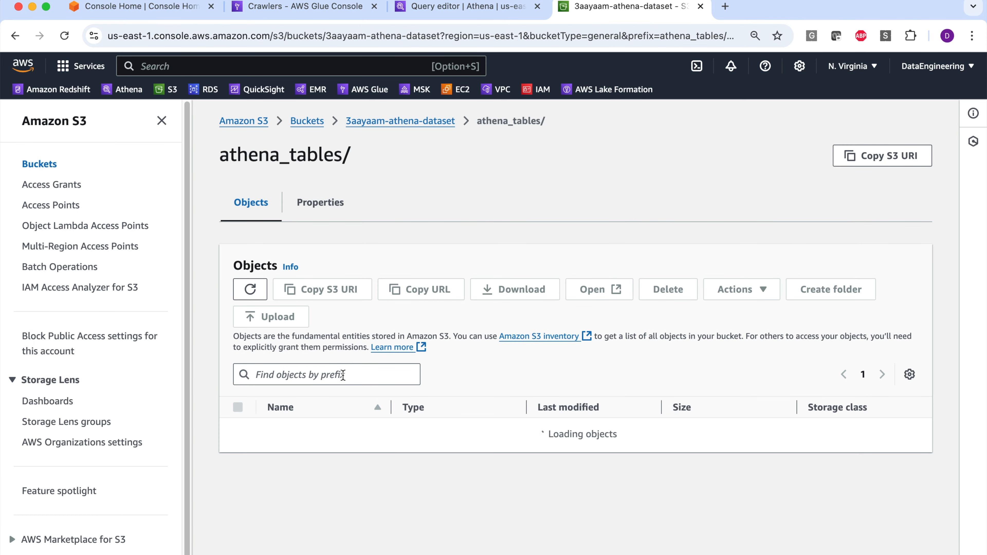
scroll(343, 375, "down", 3)
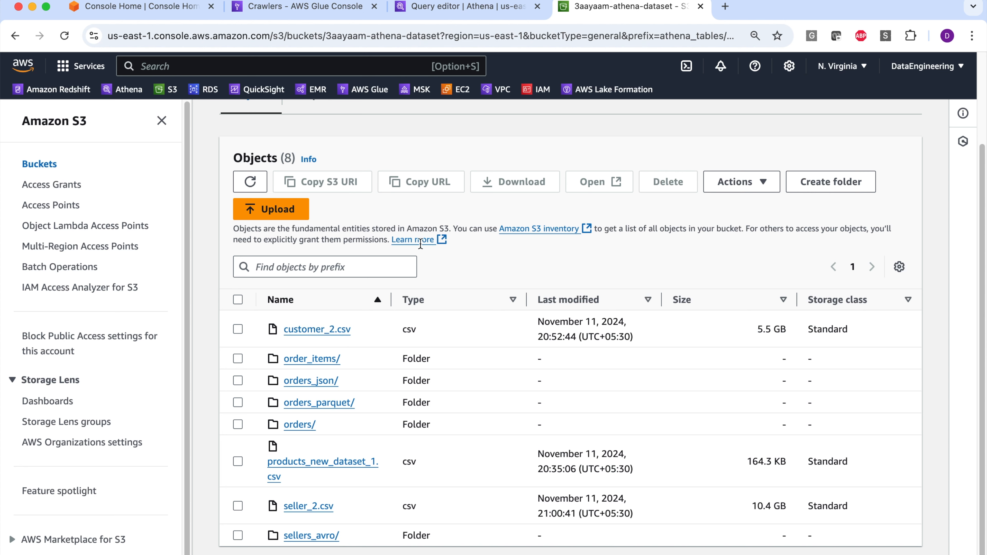
Return to AWS Glue and open the 3aayaam_athena_db_gdc database to review the tables produced by the crawler
left_click(296, 6)
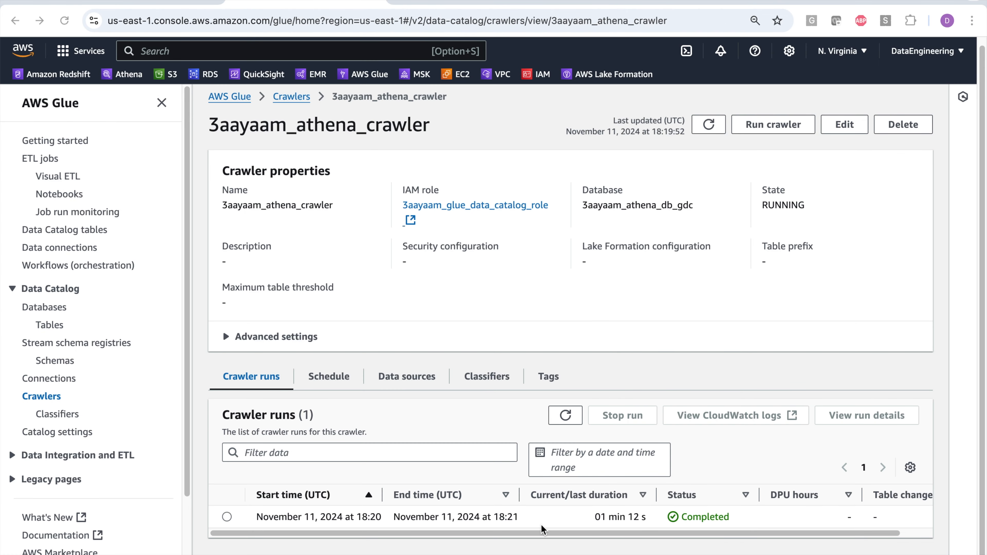
left_click(54, 329)
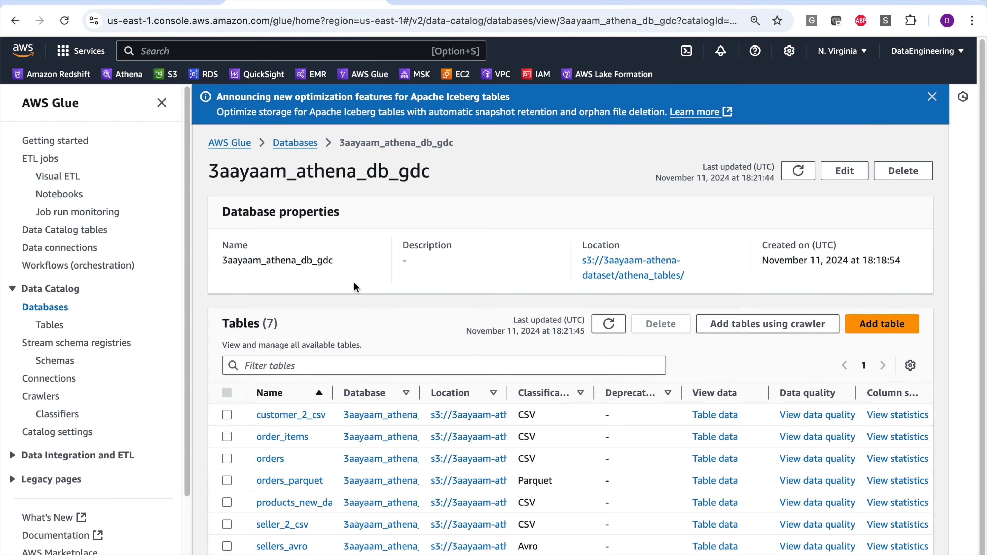
Widen the Name and Location columns of the database's table list to read the full table names and S3 paths
scroll(349, 296, "down", 1)
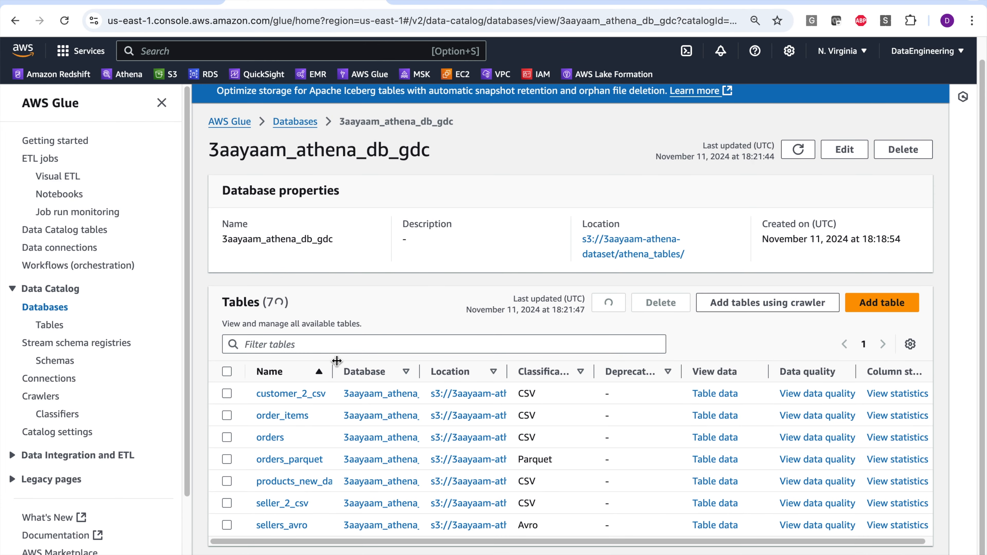
left_click_drag(336, 364, 393, 365)
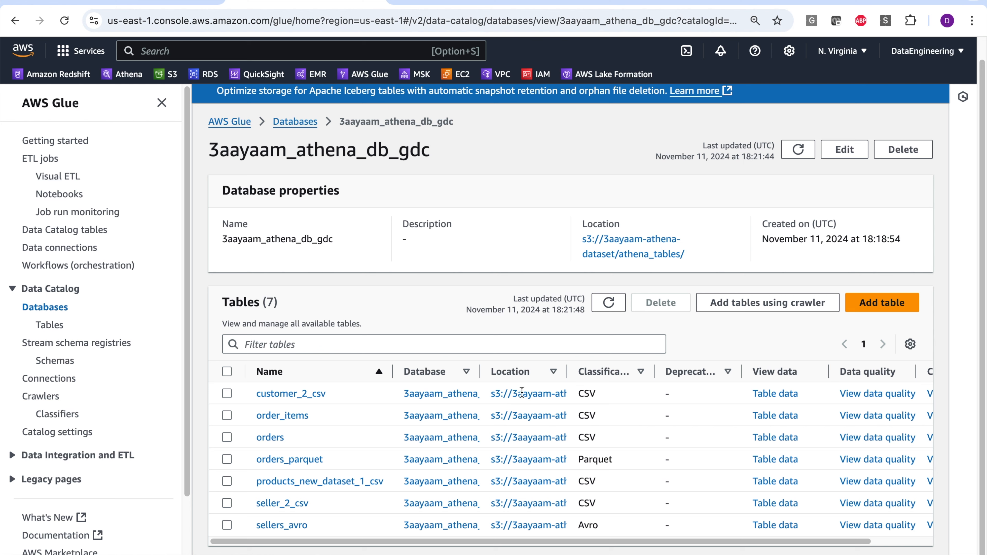
left_click_drag(565, 373, 685, 373)
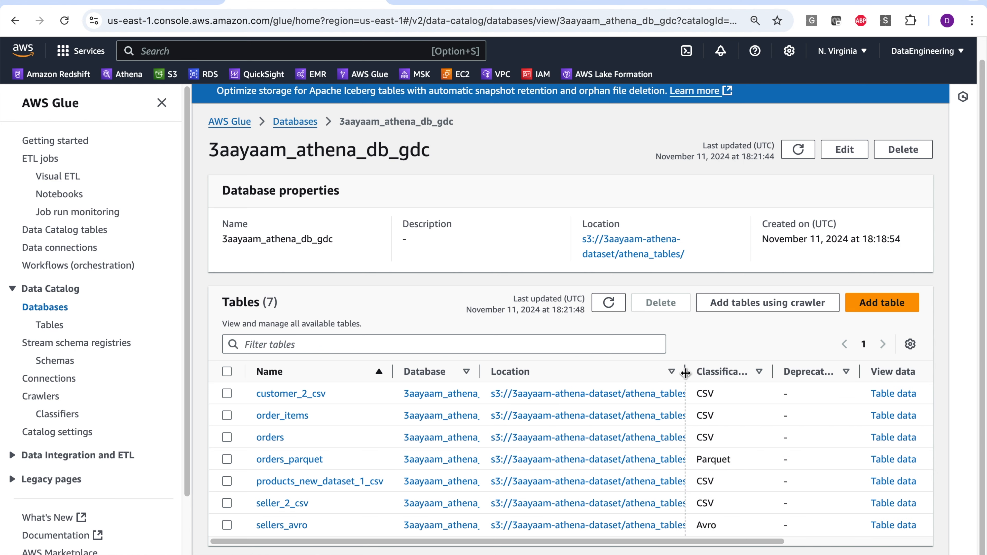
left_click_drag(685, 372, 800, 369)
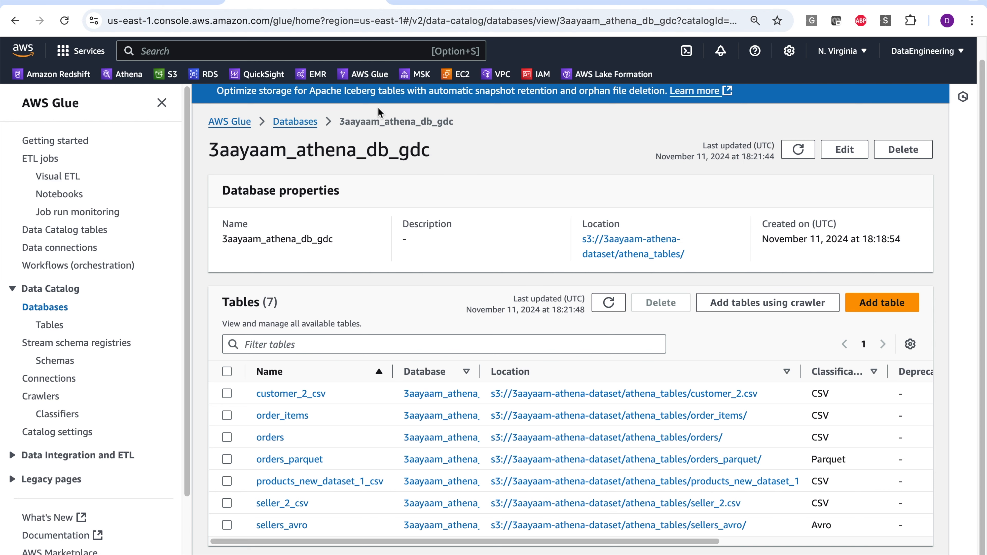
Switch to the Athena query editor and select the 3aayaam_athena_db_gdc database to list its tables
left_click(448, 8)
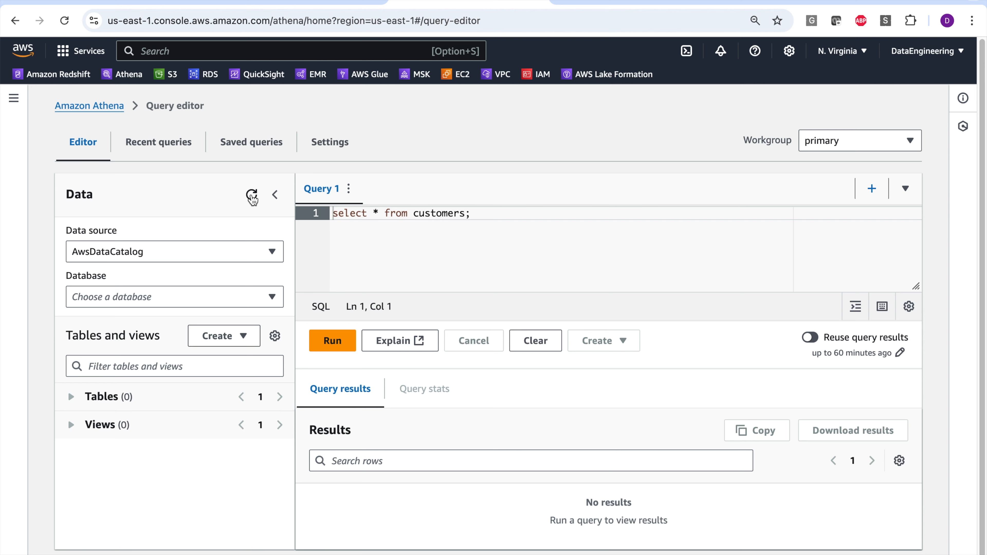
left_click(190, 297)
left_click(190, 297)
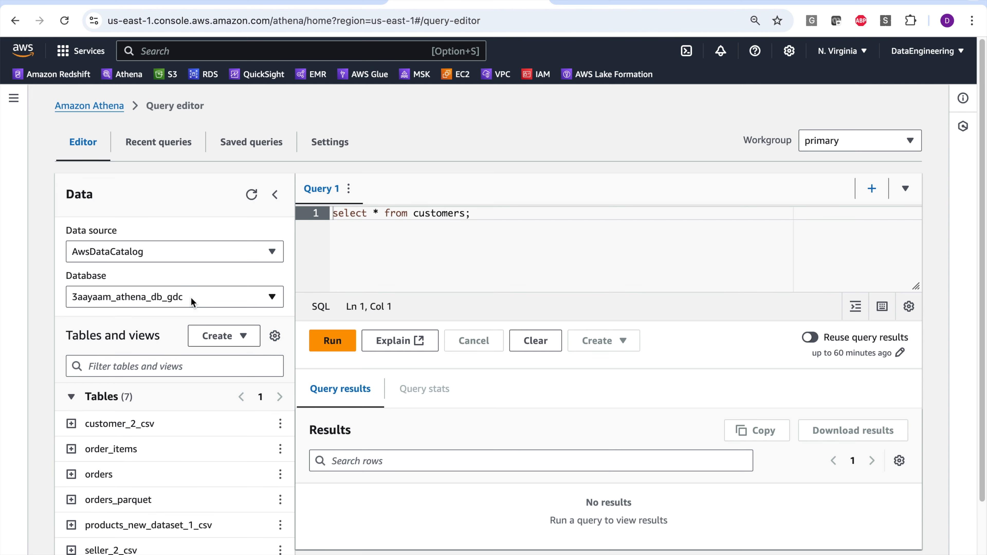
scroll(147, 299, "down", 2)
scroll(151, 292, "down", 3)
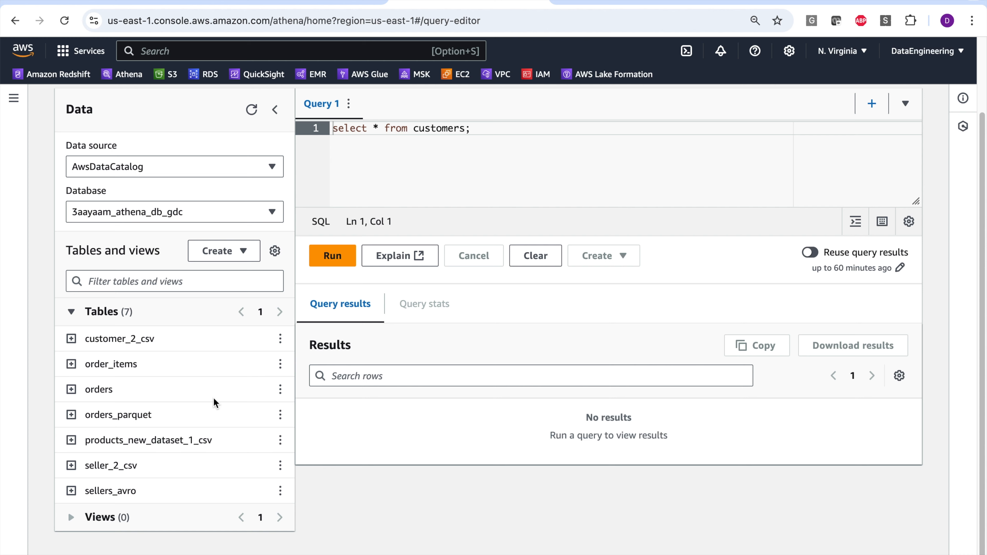
Expand the customer_2_csv table and review its columns and data types
left_click(71, 338)
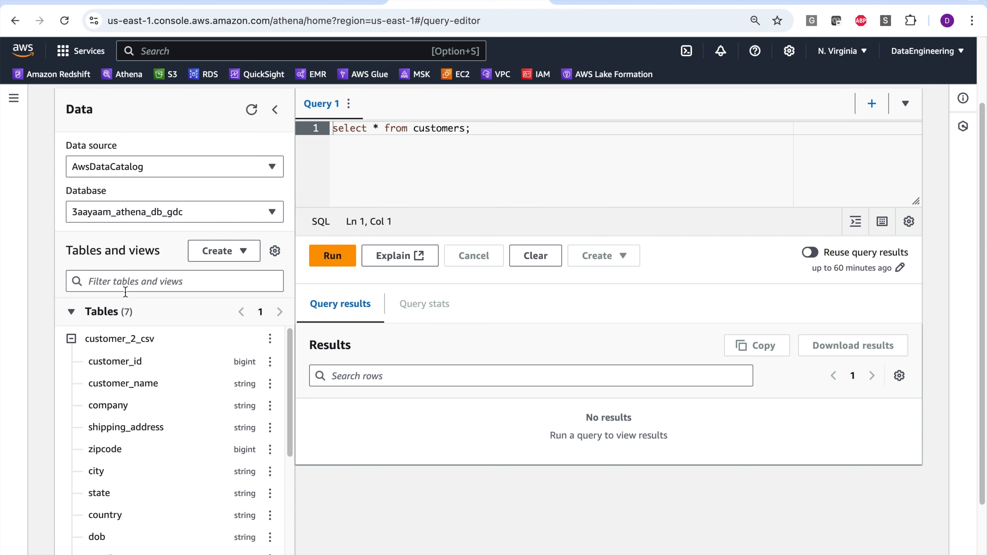
scroll(125, 292, "down", 3)
scroll(97, 277, "down", 5)
scroll(117, 276, "down", 2)
scroll(121, 276, "up", 6)
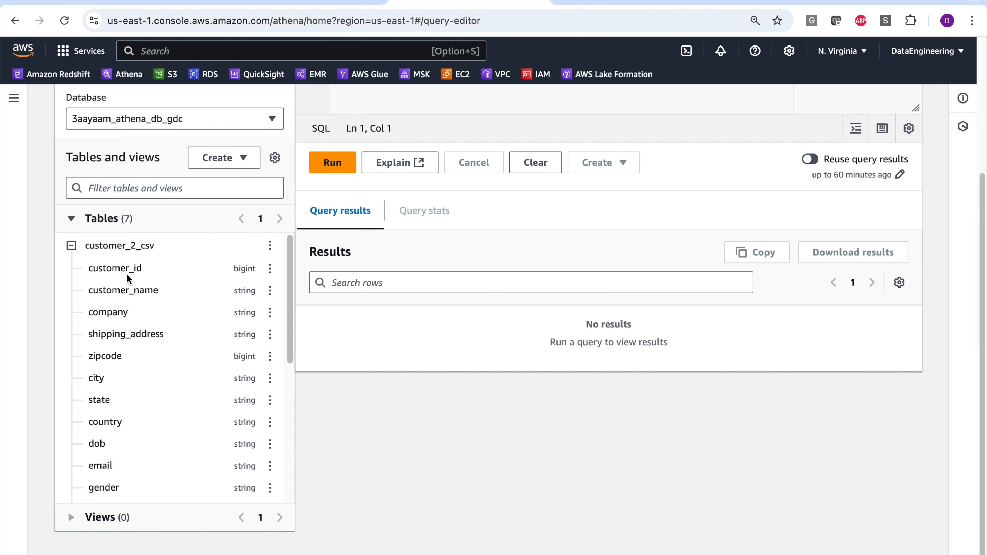
scroll(128, 278, "down", 10)
Expand the order_items, orders and orders_parquet tables to review their columns and data types
left_click(97, 372)
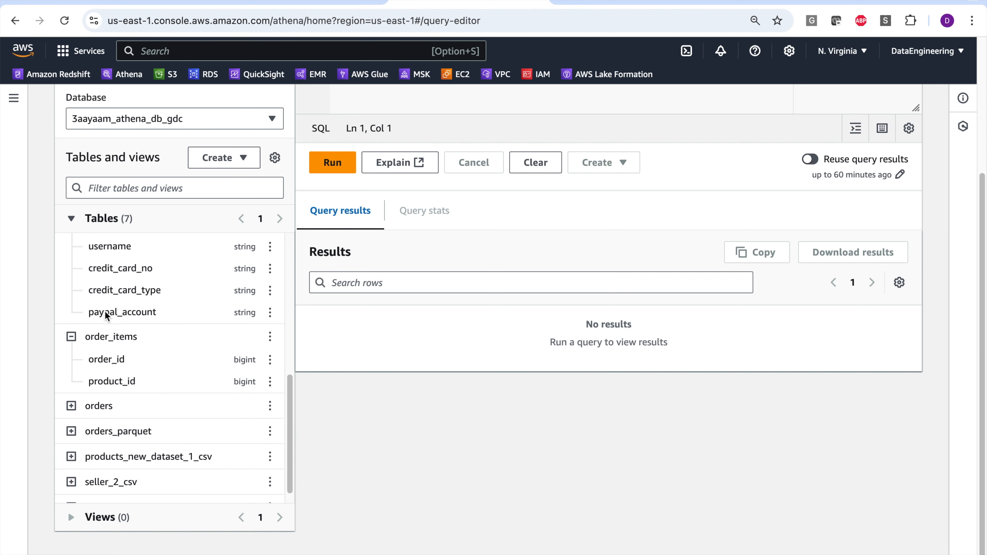
scroll(105, 313, "down", 1)
left_click(71, 388)
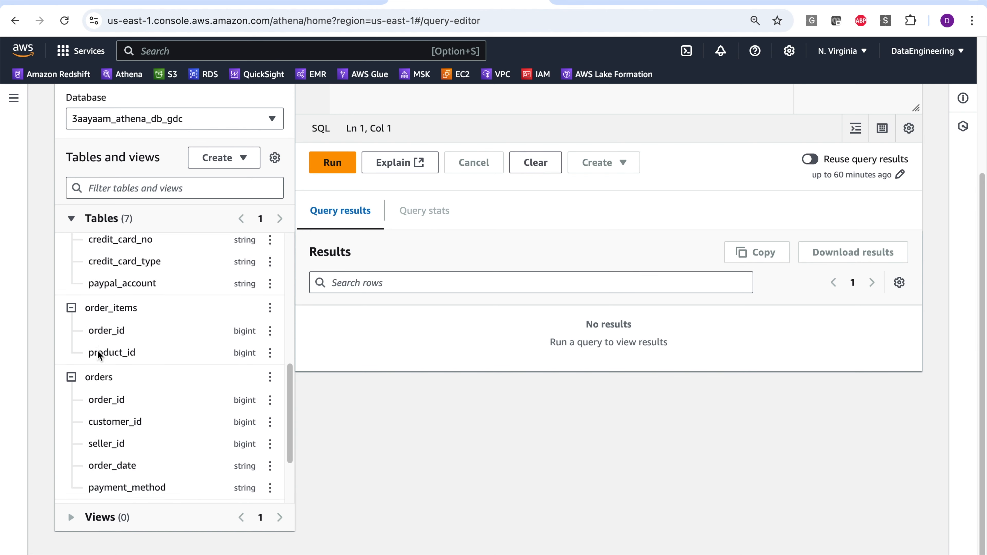
scroll(98, 355, "down", 5)
left_click(72, 413)
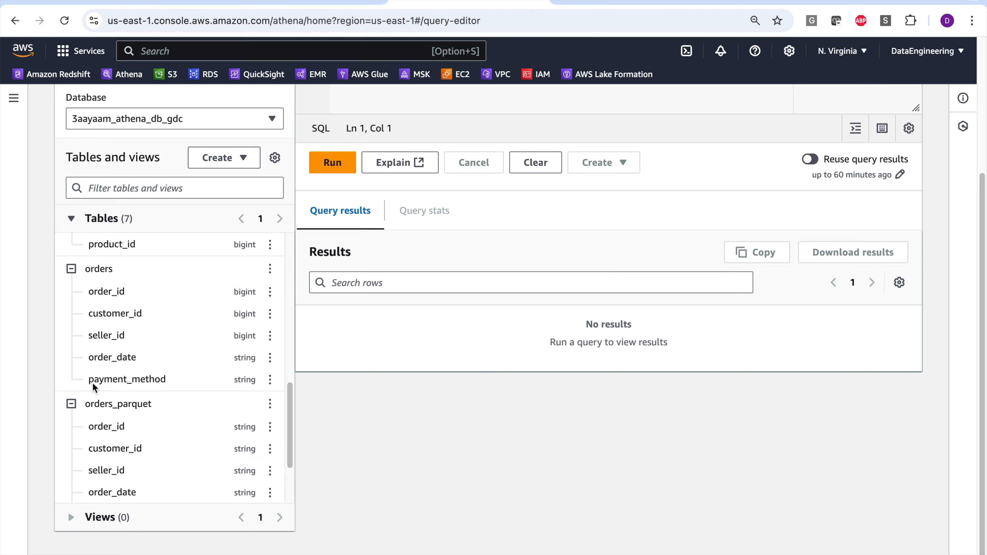
Expand products_new_dataset_1_csv, seller_2_csv and sellers_avro, and review the column definitions across all the tables
scroll(93, 388, "down", 5)
left_click(72, 440)
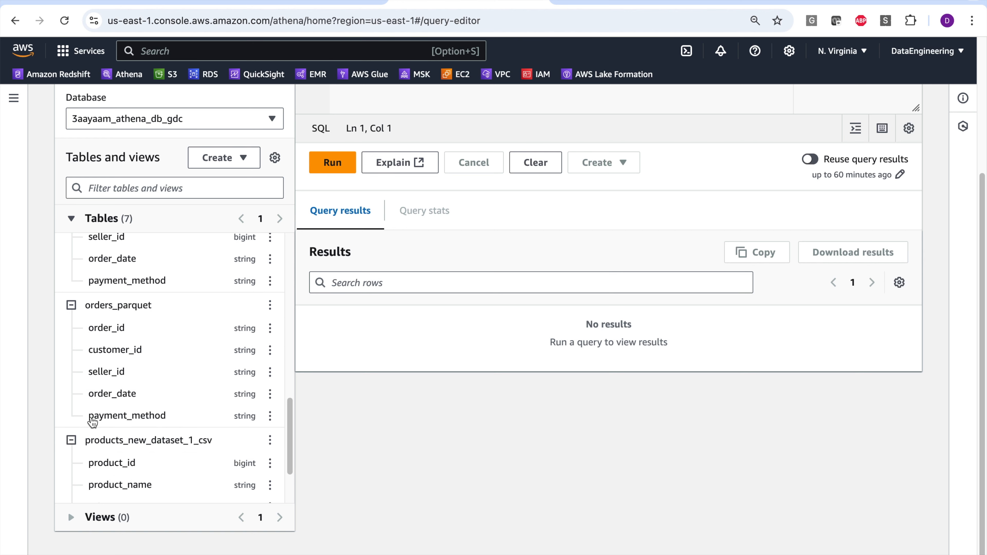
scroll(94, 405, "down", 4)
left_click(71, 465)
scroll(89, 428, "down", 7)
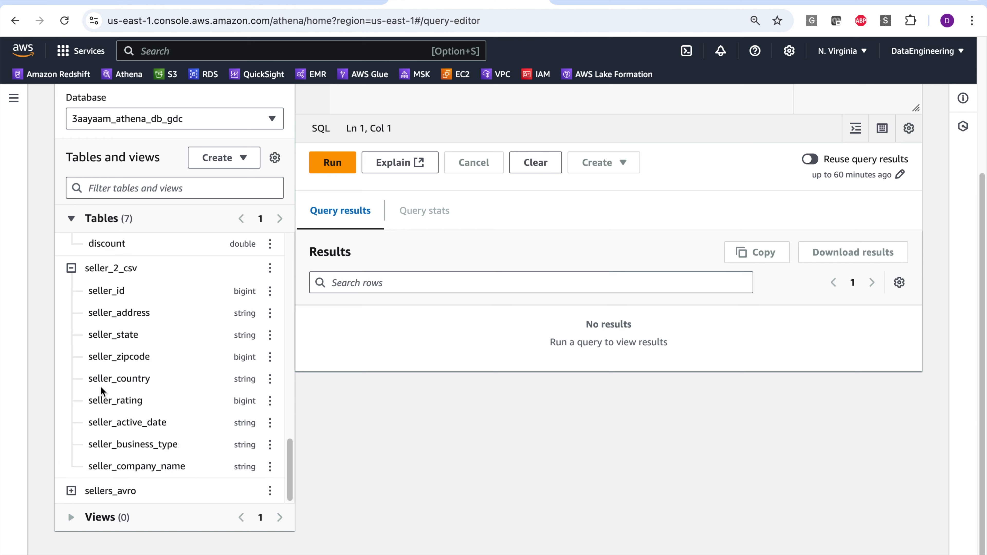
left_click(71, 493)
scroll(89, 428, "down", 9)
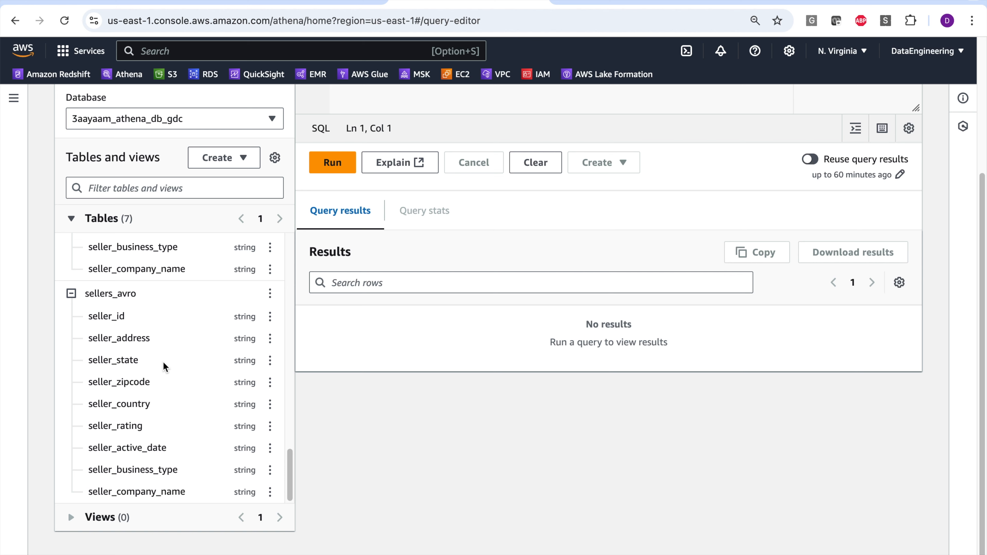
scroll(160, 360, "up", 3)
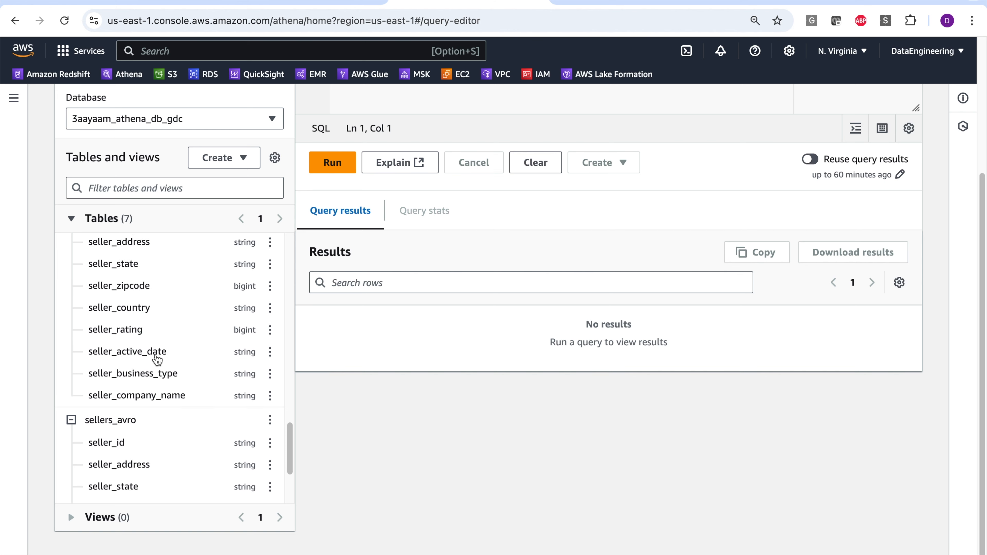
scroll(160, 354, "up", 7)
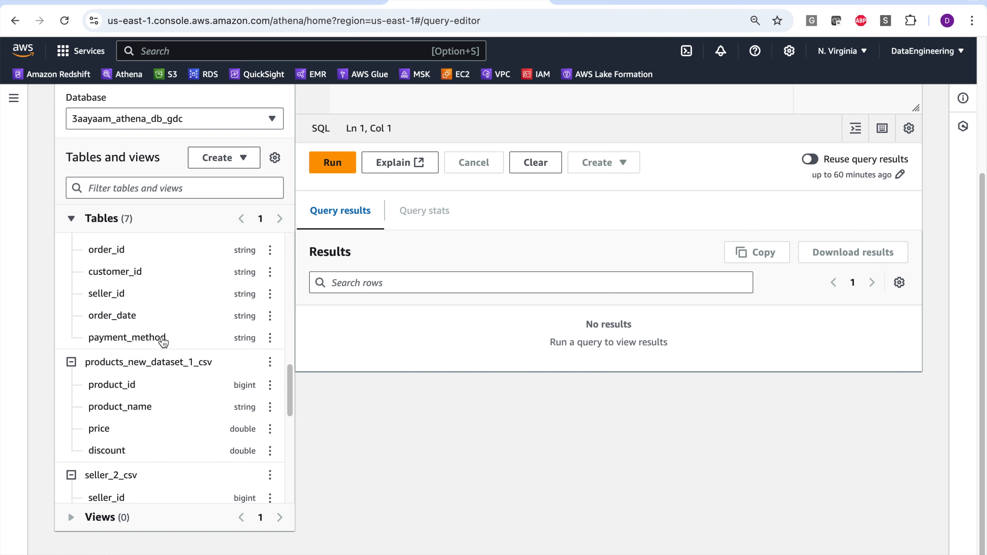
scroll(162, 335, "up", 8)
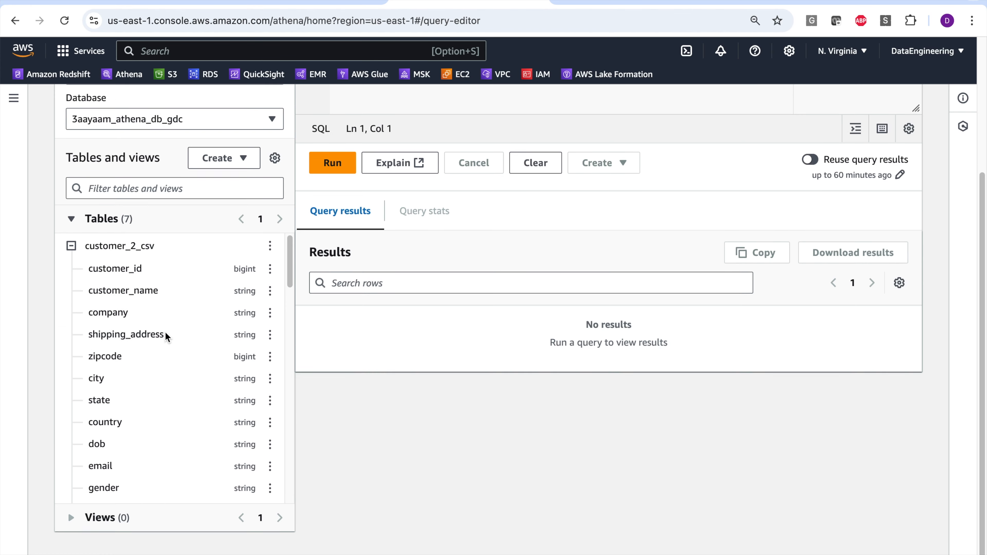
Check the query result location in the query editor's settings and return to the editor
scroll(165, 331, "up", 4)
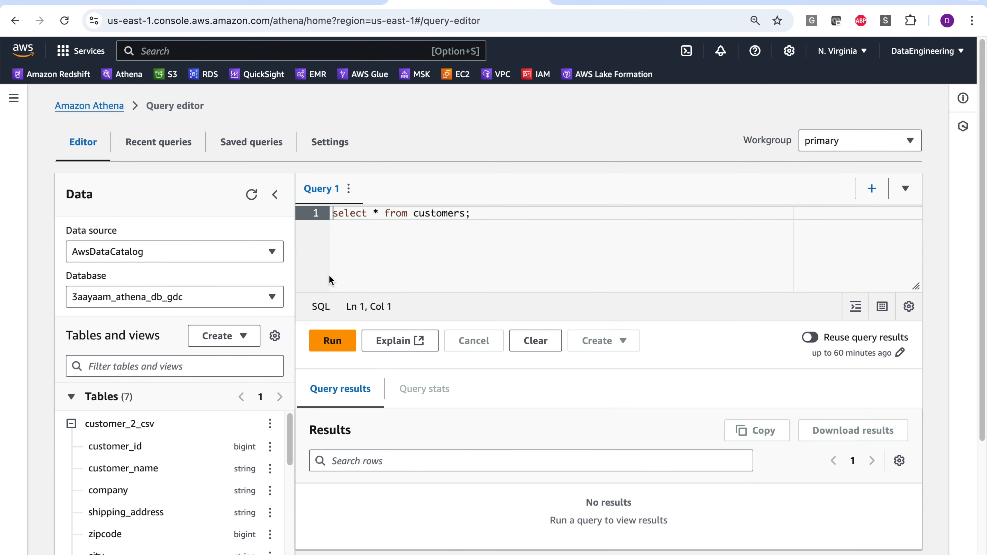
left_click(342, 151)
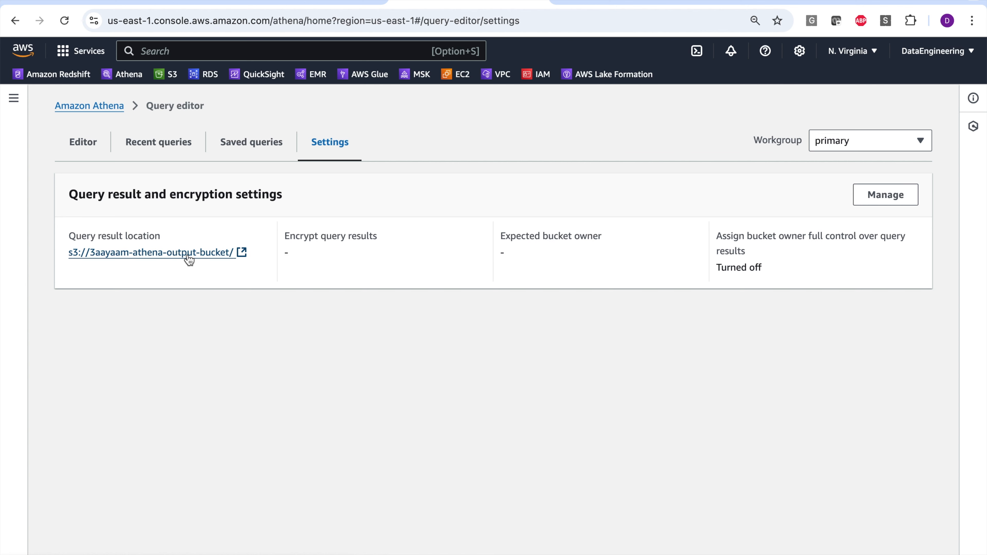
left_click(83, 143)
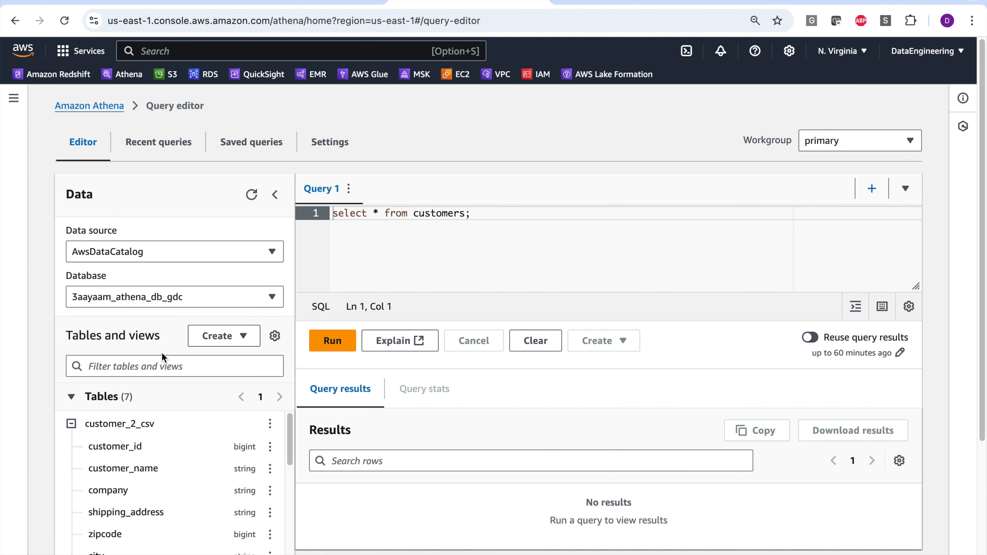
Change the query to select * from customer_2_csv; and run it
scroll(161, 352, "down", 2)
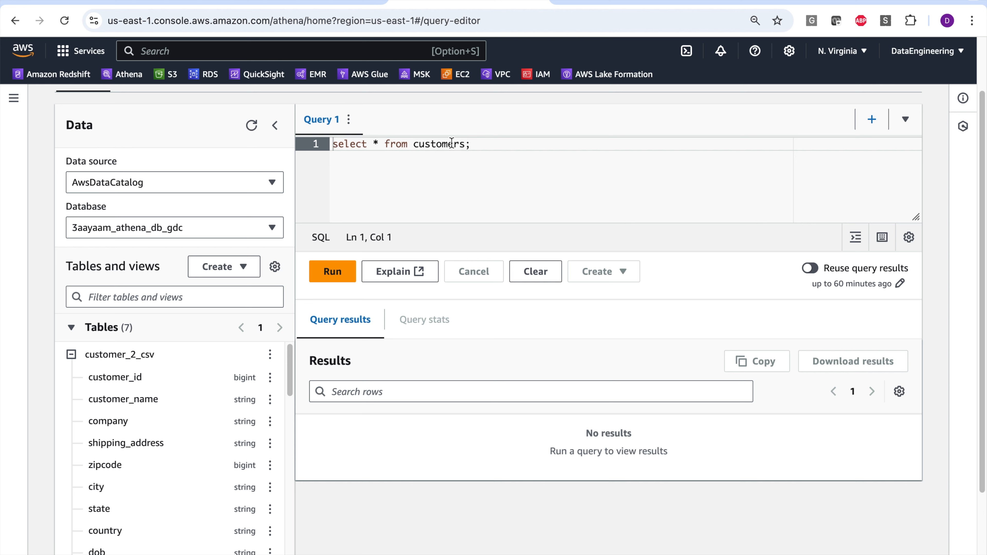
left_click(464, 146)
key("BackSpace")
type("_2_csv")
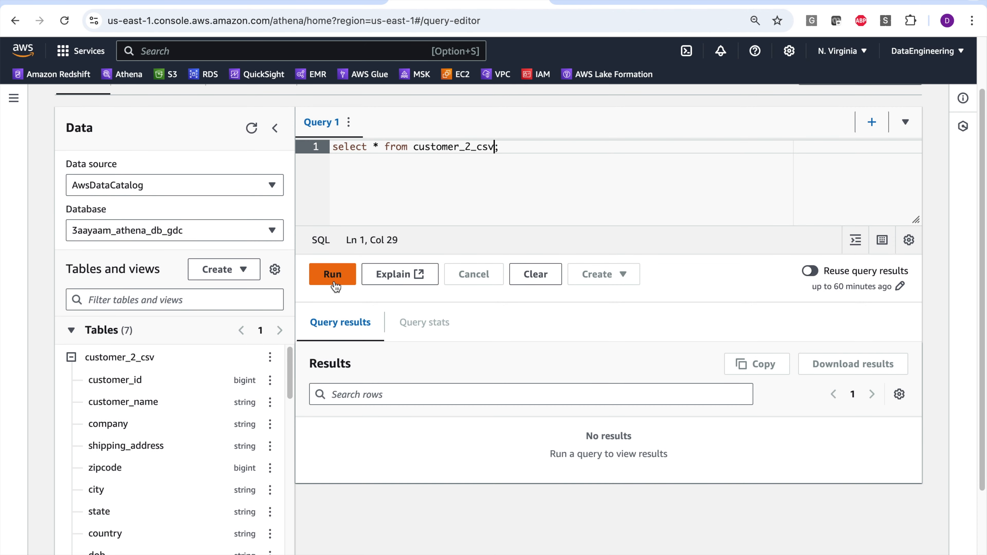
left_click(333, 274)
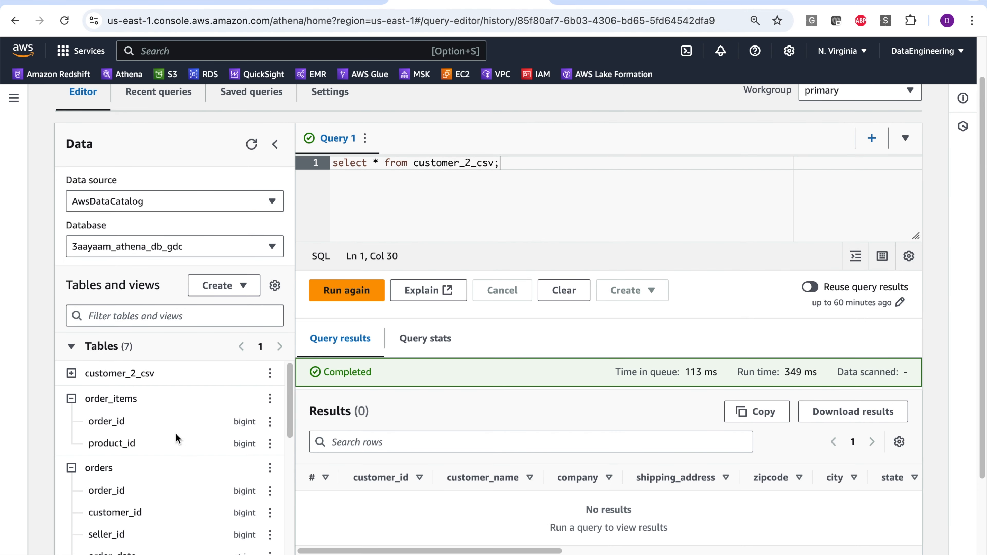
scroll(466, 482, "down", 1)
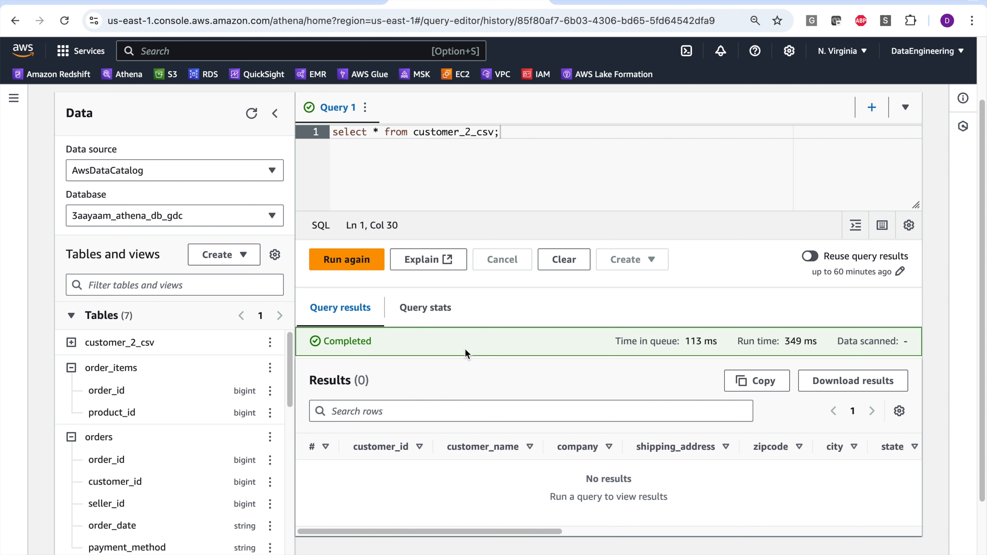
Replace the queried table with order_items and run select * from order_items;
left_click_drag(413, 132, 494, 132)
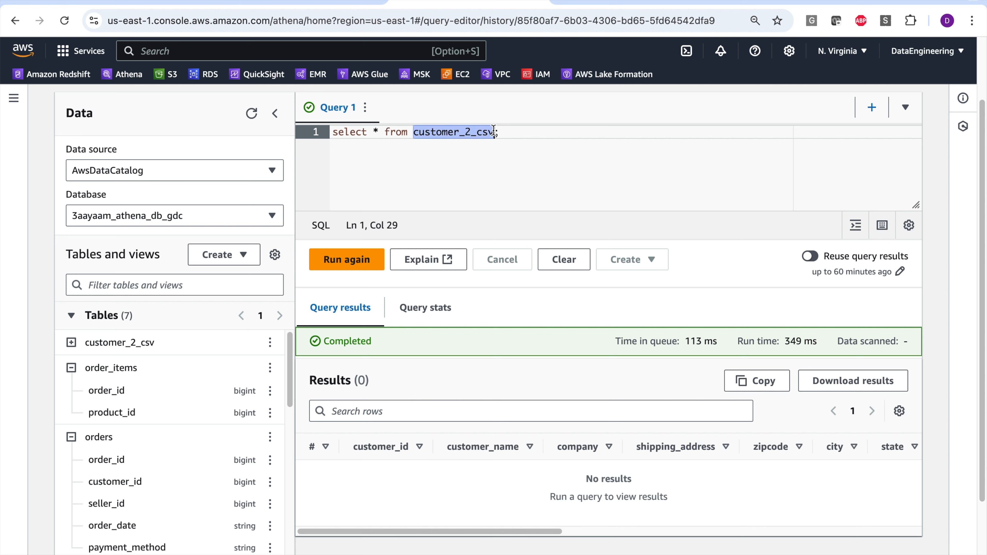
type("order_item")
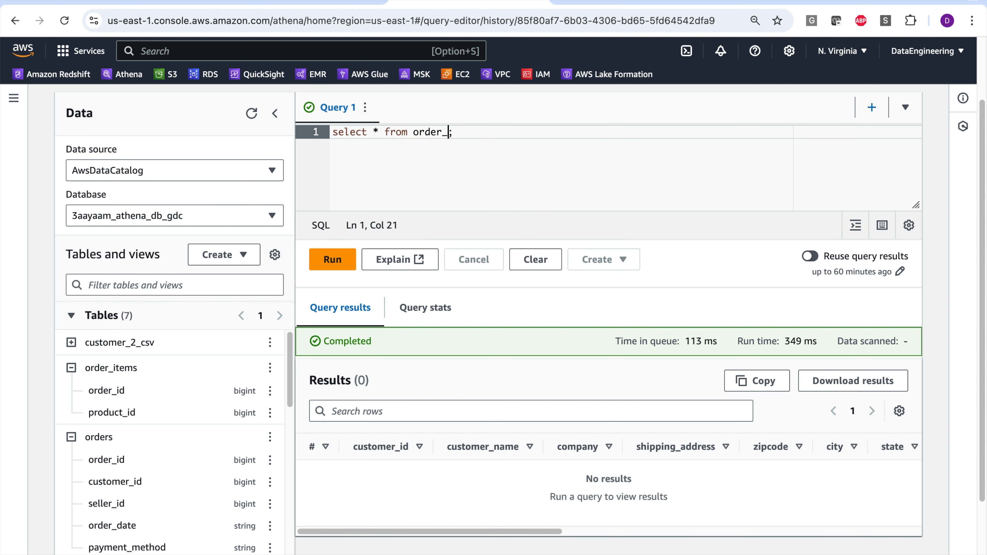
type("s")
key("ctrl+Return")
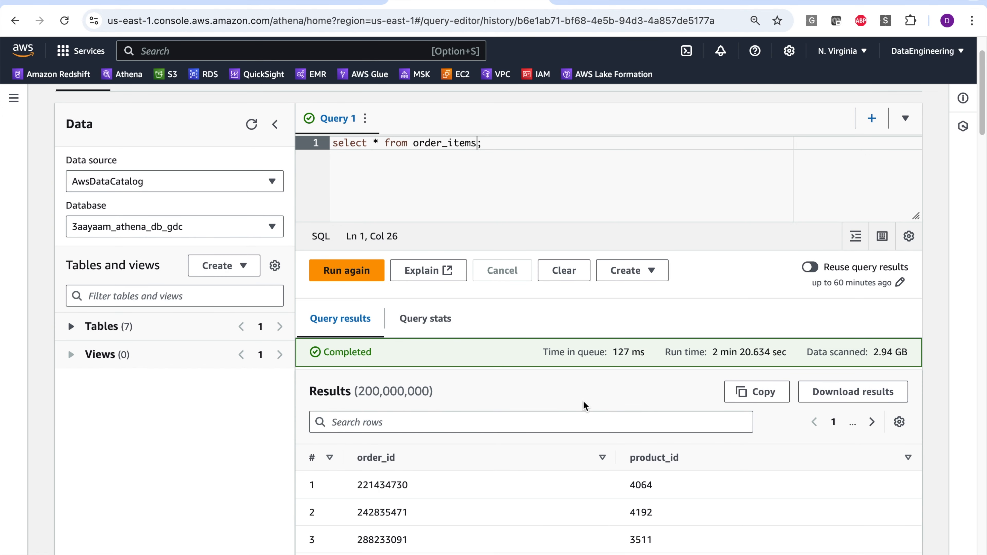
Examine the order_items query's time in queue, run time, data scanned and number of result rows
scroll(319, 350, "up", 1)
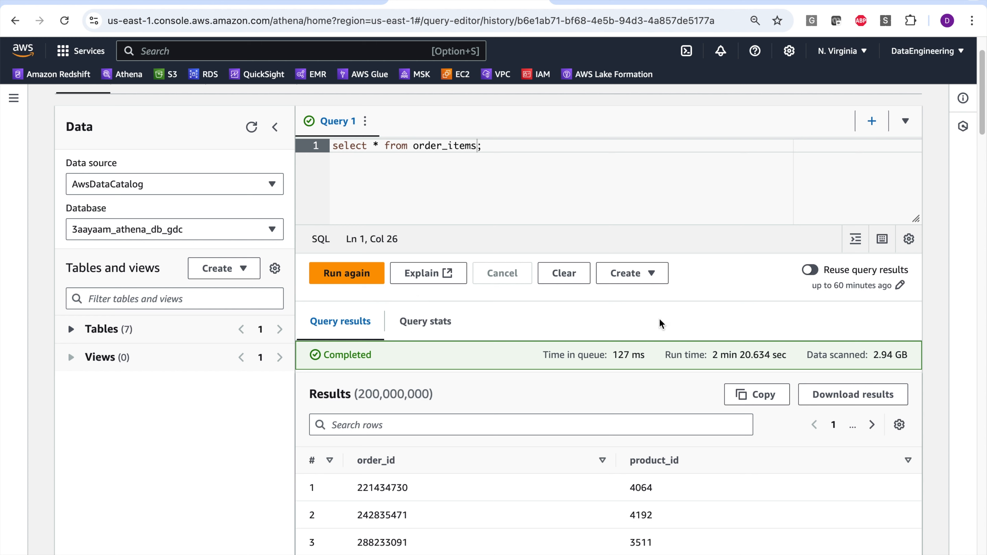
left_click_drag(542, 353, 644, 364)
left_click(638, 377)
left_click_drag(712, 355, 781, 356)
left_click(803, 352)
scroll(835, 360, "up", 1)
scroll(838, 361, "down", 2)
left_click_drag(873, 340, 901, 339)
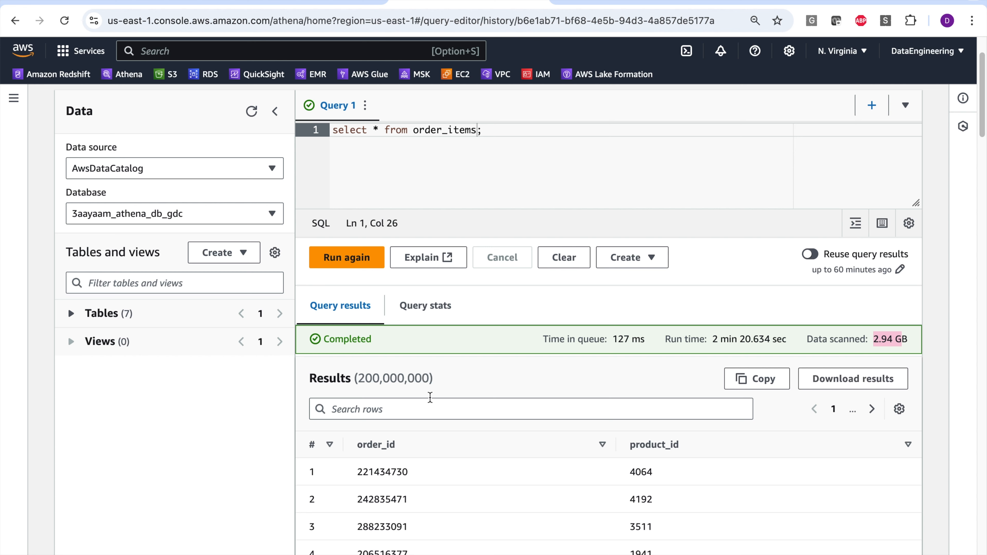
left_click_drag(360, 377, 429, 379)
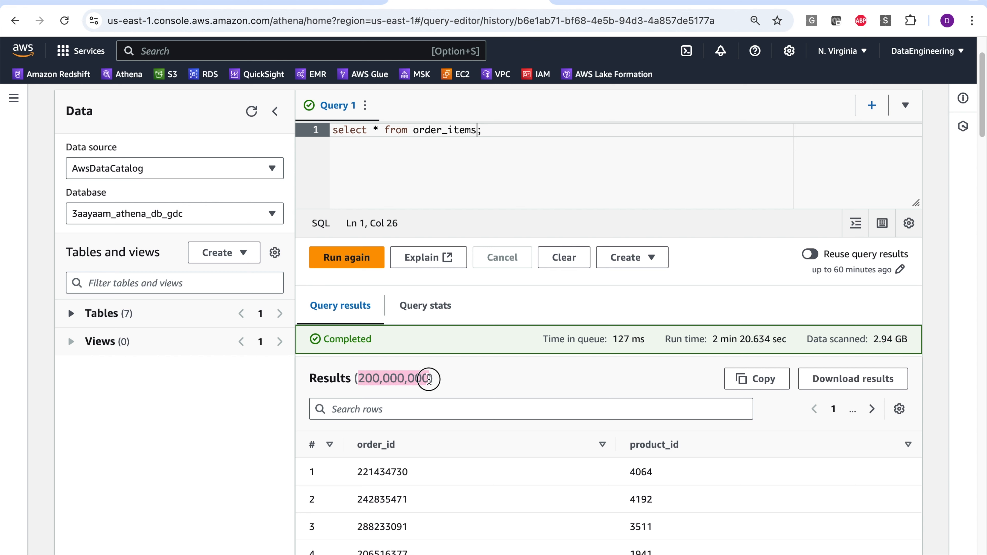
left_click(521, 411)
Set the maximum age of reused query results to 600 minutes
scroll(522, 411, "up", 2)
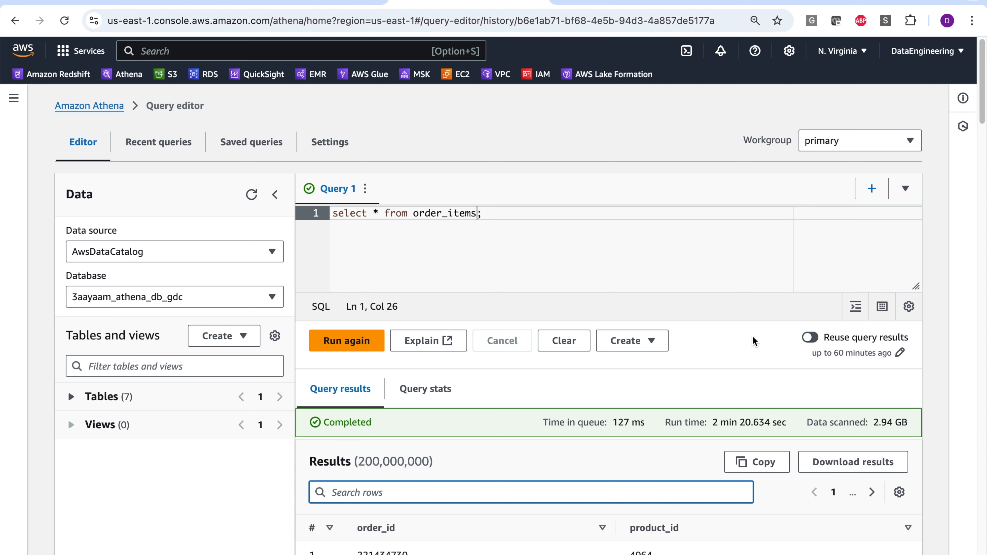
left_click_drag(813, 356, 880, 356)
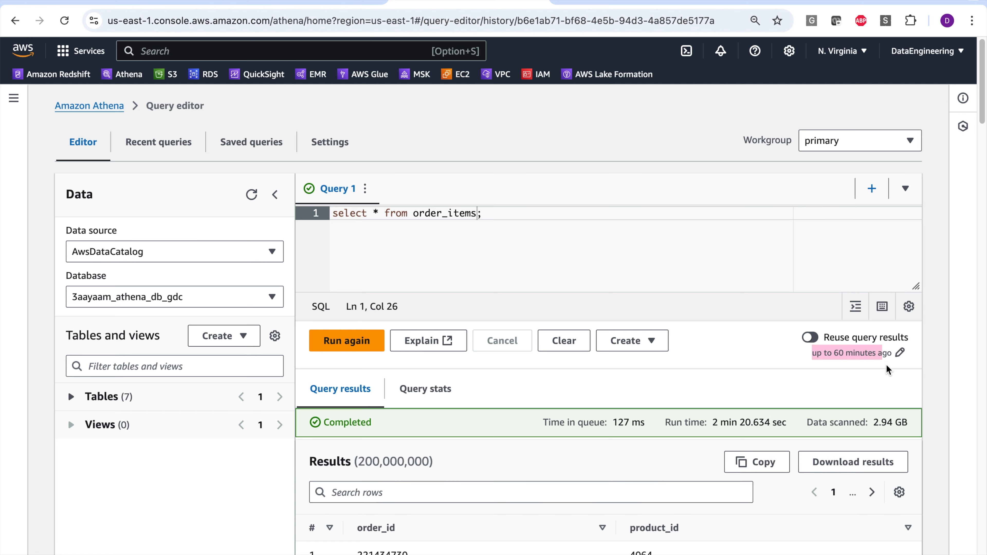
left_click(886, 367)
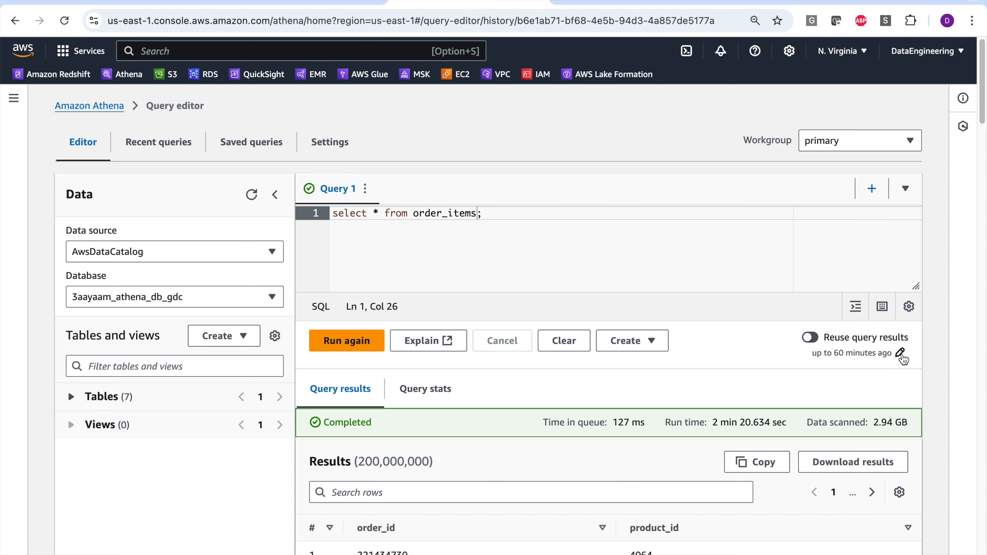
left_click(900, 352)
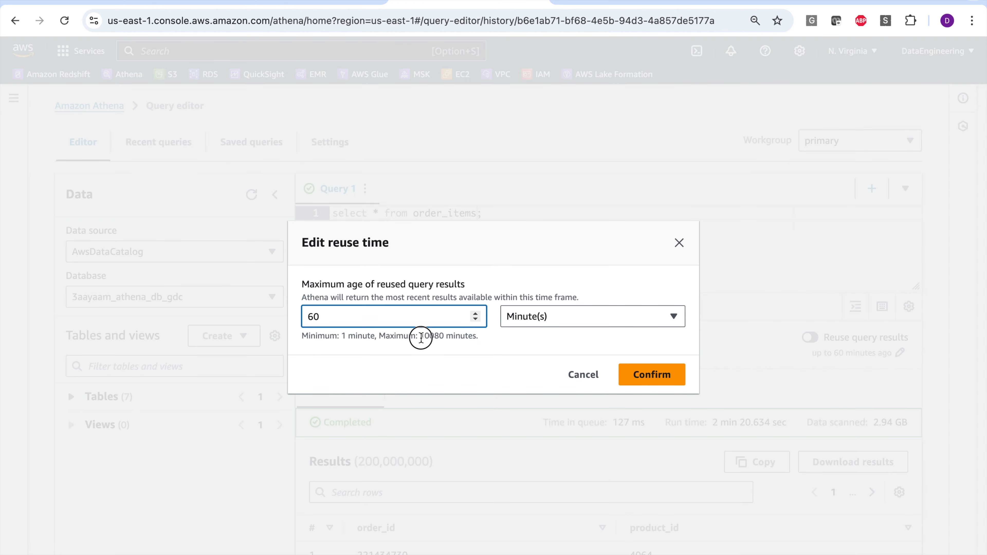
left_click_drag(420, 336, 480, 337)
left_click(521, 389)
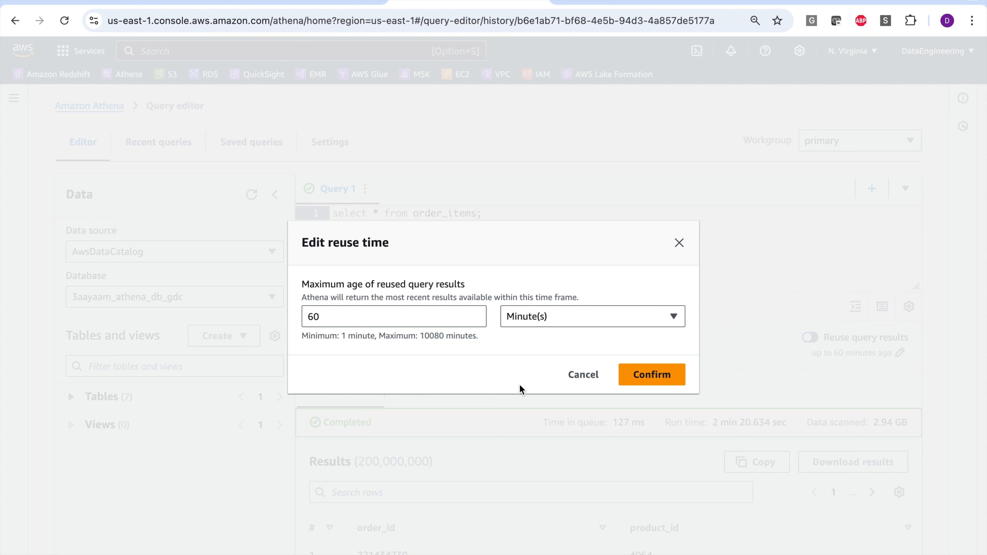
left_click_drag(328, 316, 282, 316)
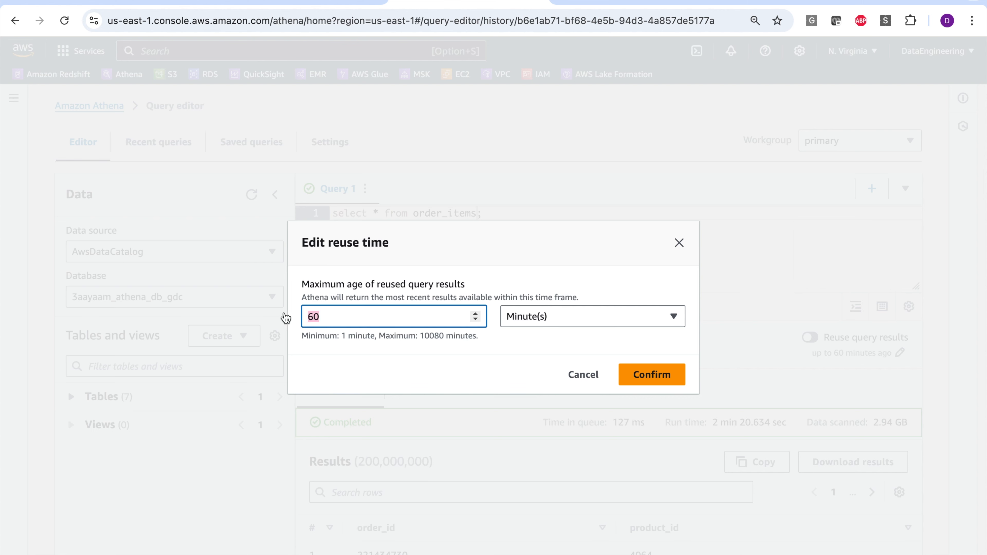
type("600")
left_click(632, 381)
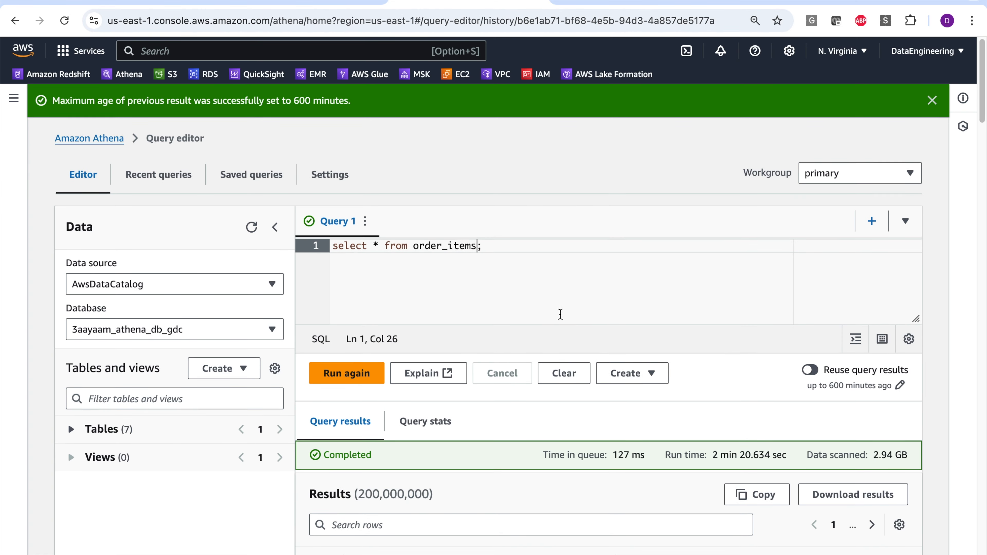
Turn on reuse of query results for the order_items query
scroll(560, 314, "down", 3)
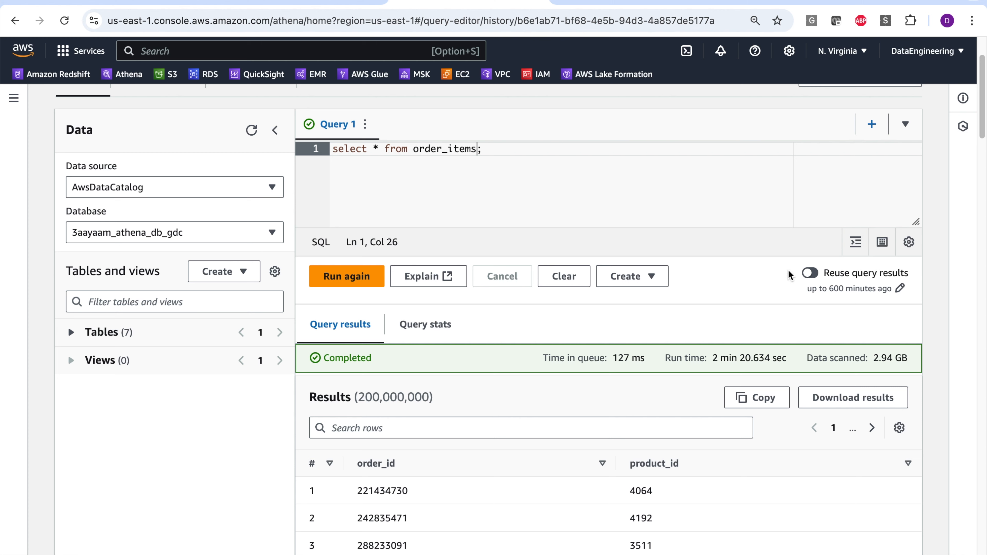
left_click(812, 274)
left_click(505, 160)
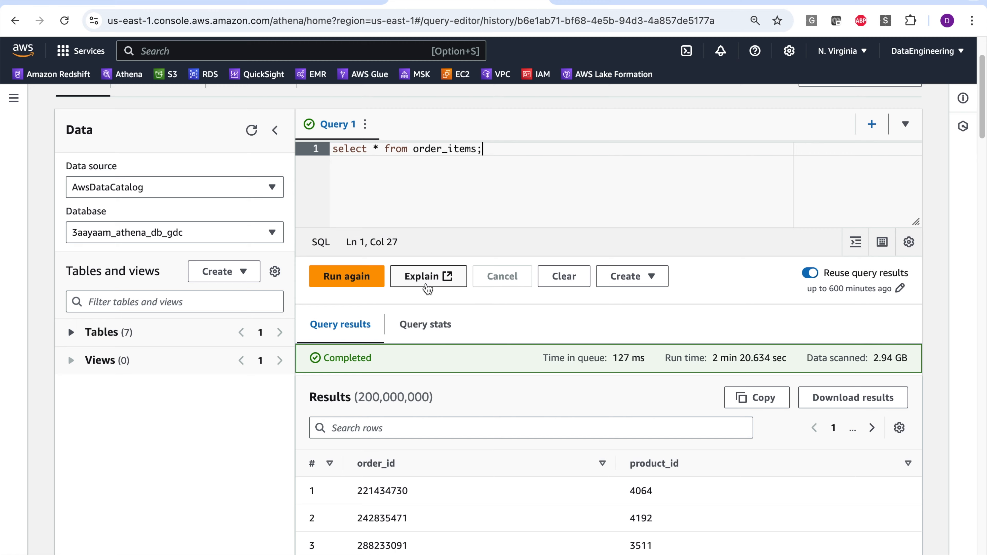
Check the options for creating a table or view from the order_items query without choosing one
scroll(427, 288, "up", 1)
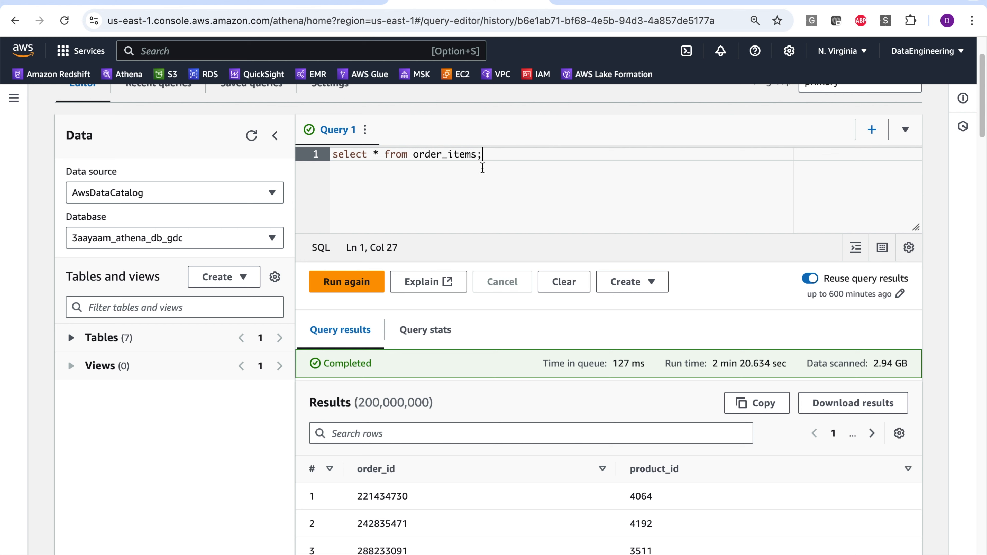
left_click(629, 287)
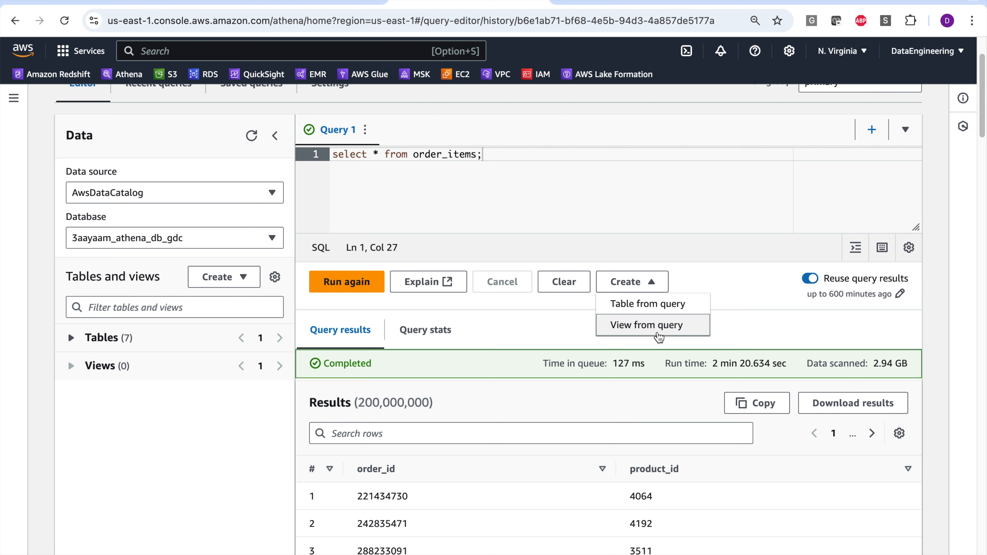
left_click(606, 225)
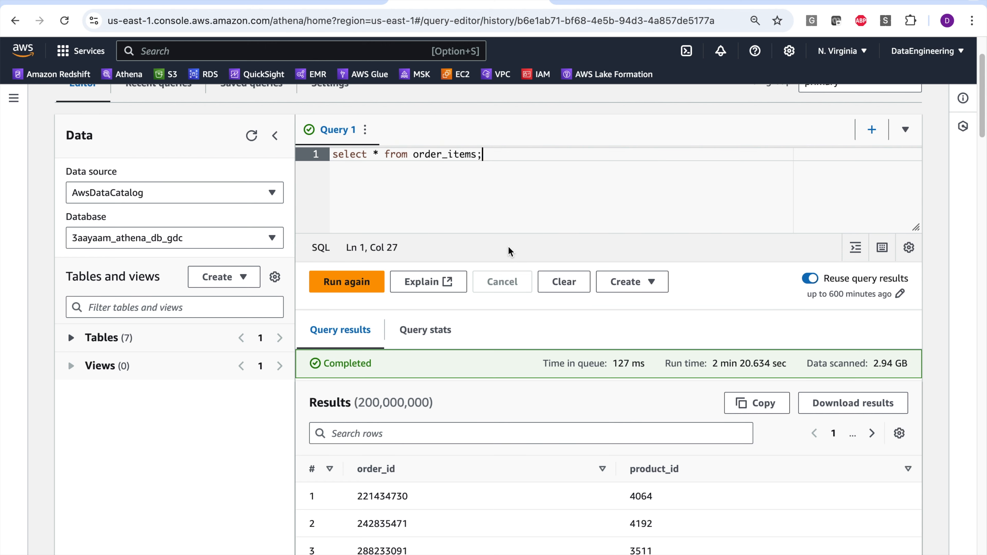
Examine the order_items query's statistics: input and output rows, input and output bytes, and the runtime breakdown
scroll(508, 246, "up", 2)
left_click(435, 377)
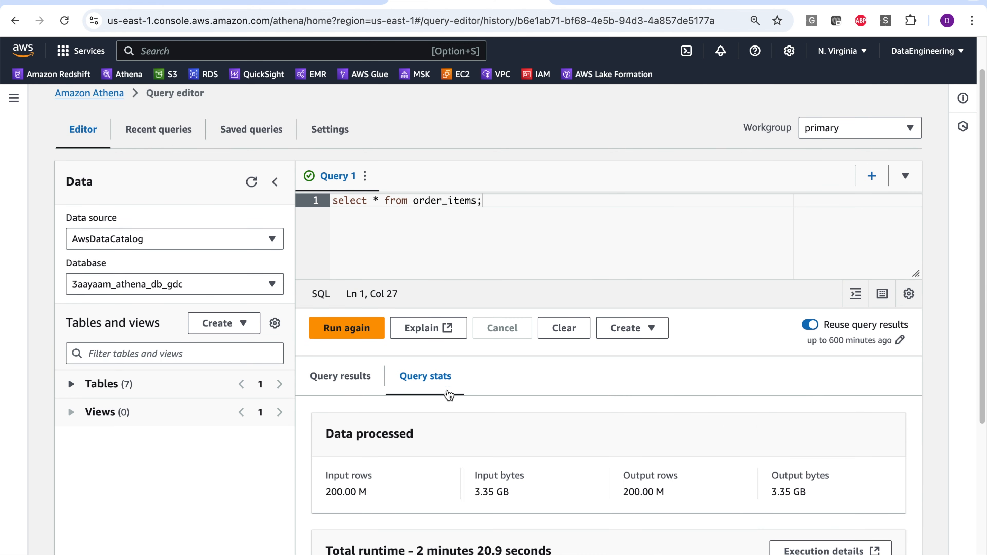
scroll(466, 389, "down", 3)
scroll(483, 397, "down", 3)
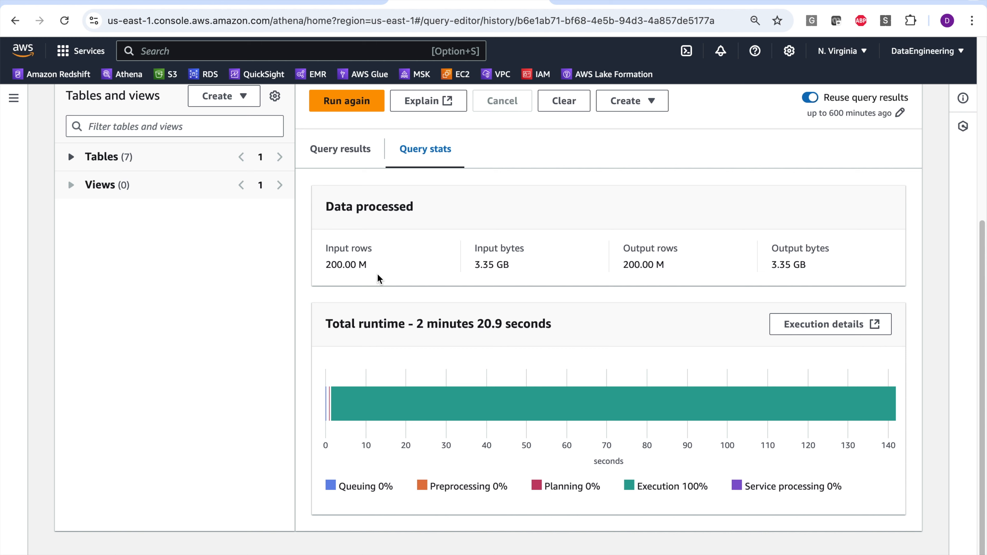
left_click_drag(479, 264, 511, 265)
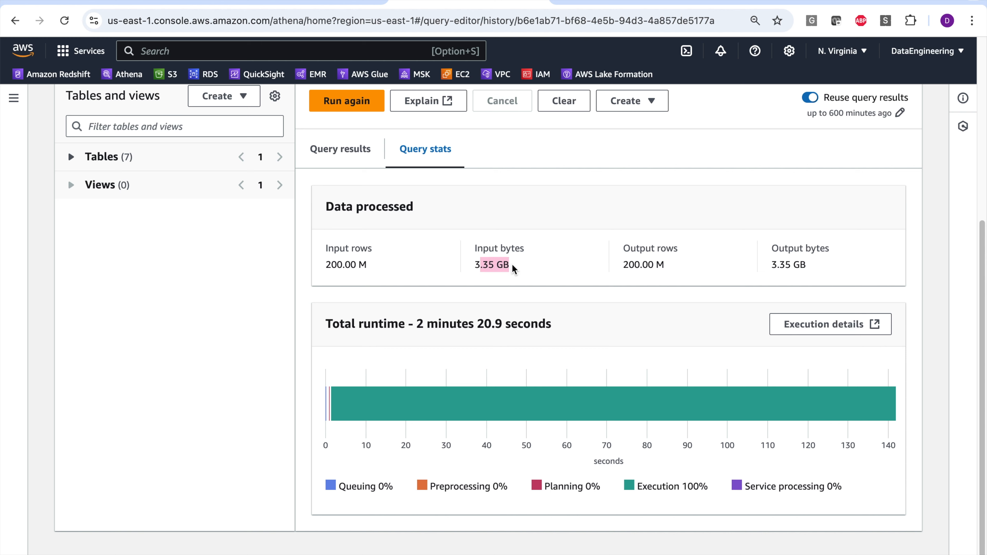
left_click(585, 298)
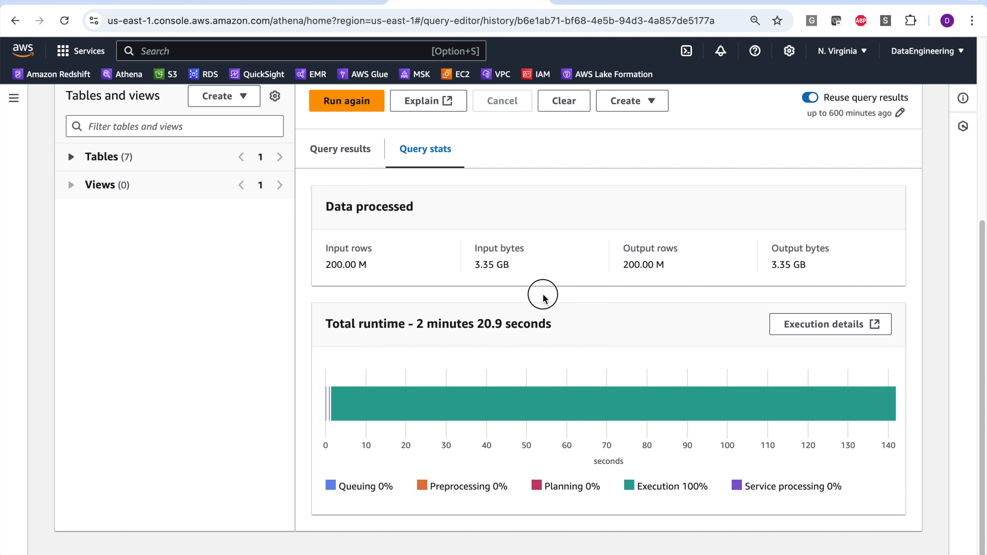
left_click_drag(623, 264, 688, 272)
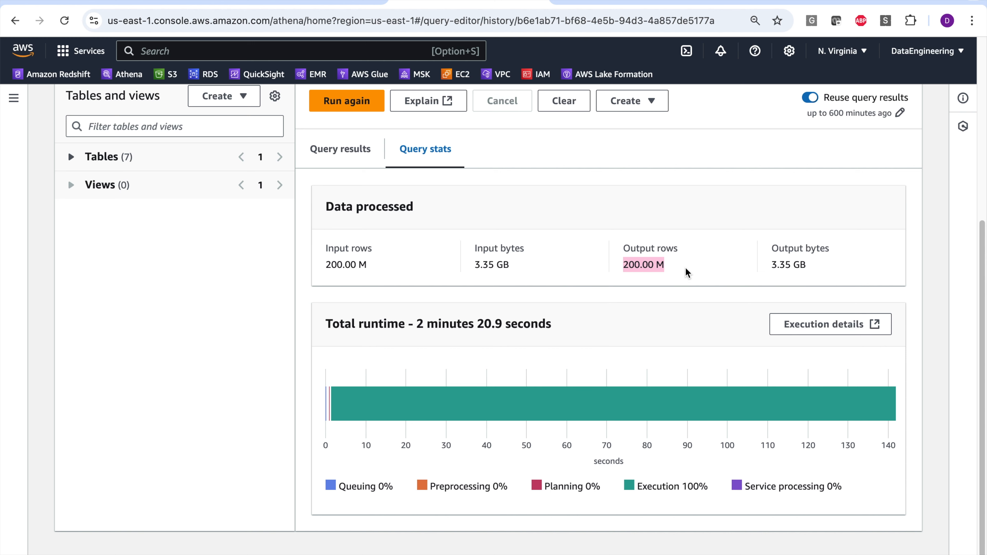
left_click(690, 320)
left_click_drag(770, 266, 809, 268)
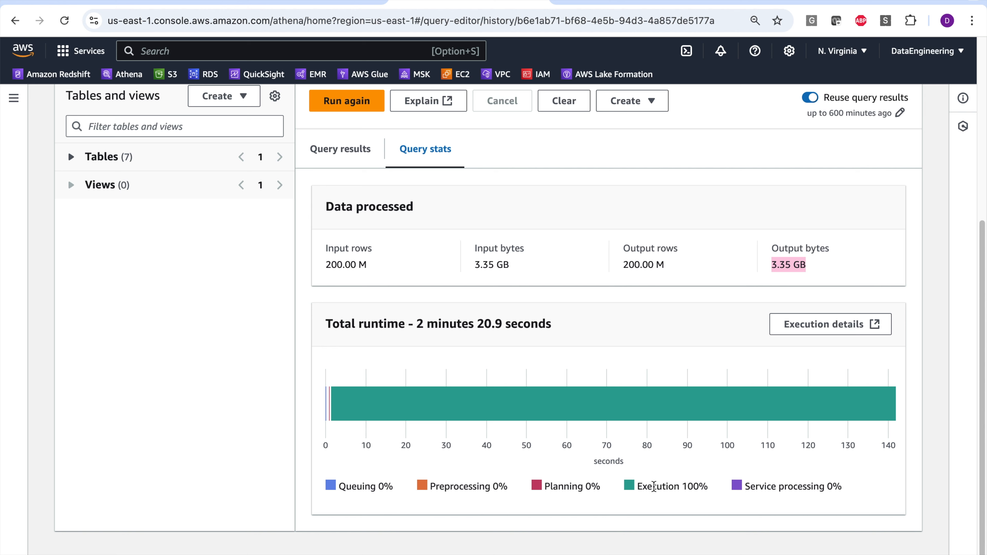
View the execution details of the query's execution phase, look over its stages and return to the query statistics
mouse_move(637, 412)
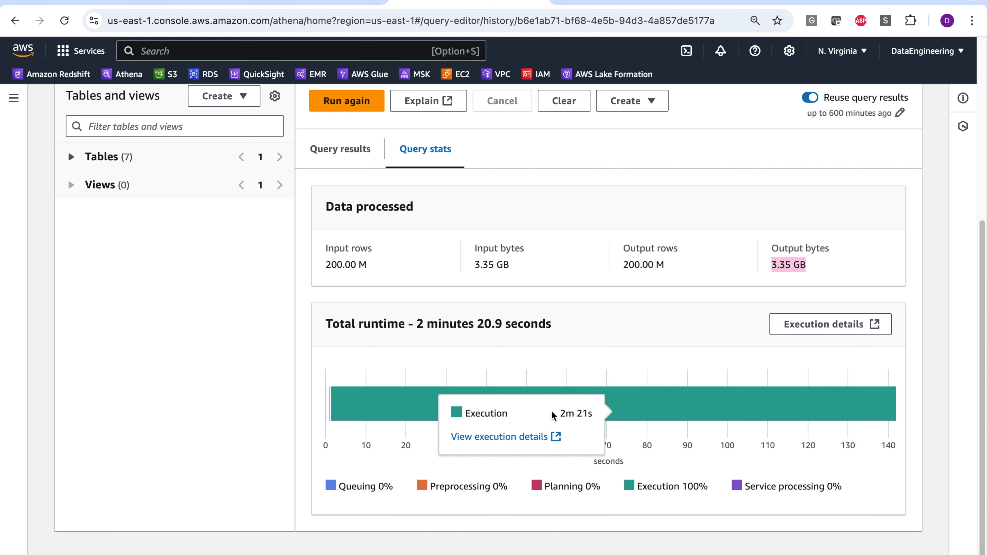
left_click(534, 443)
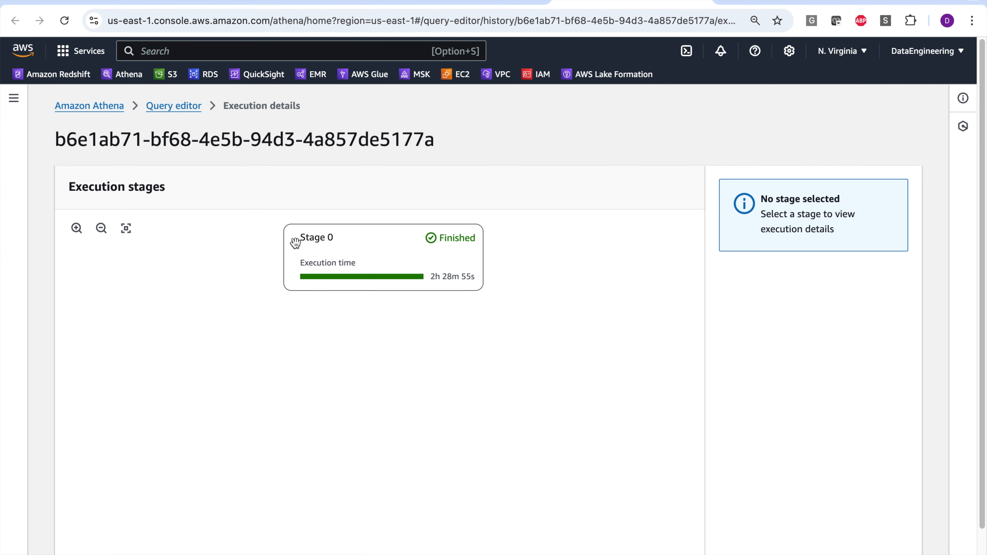
scroll(342, 266, "down", 2)
scroll(356, 258, "up", 3)
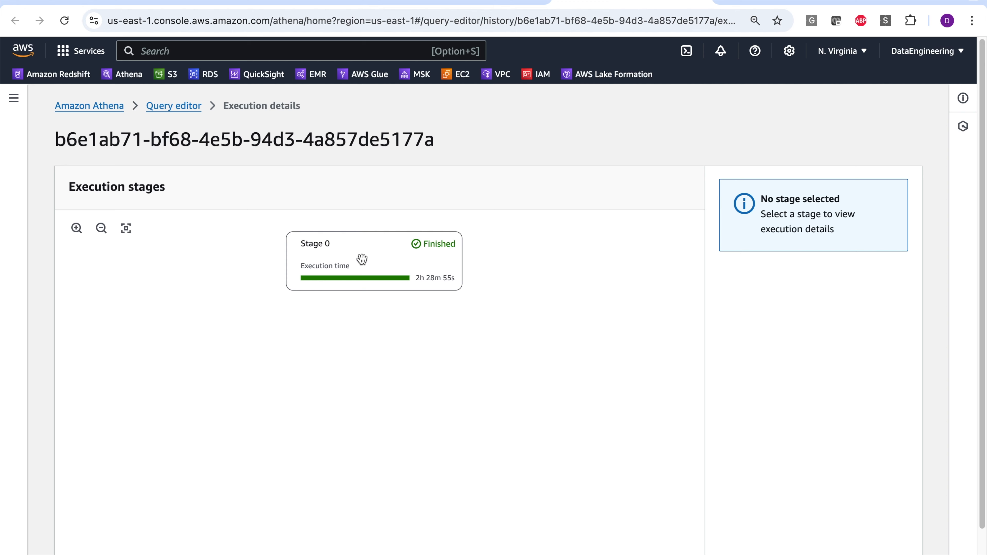
key("super+w")
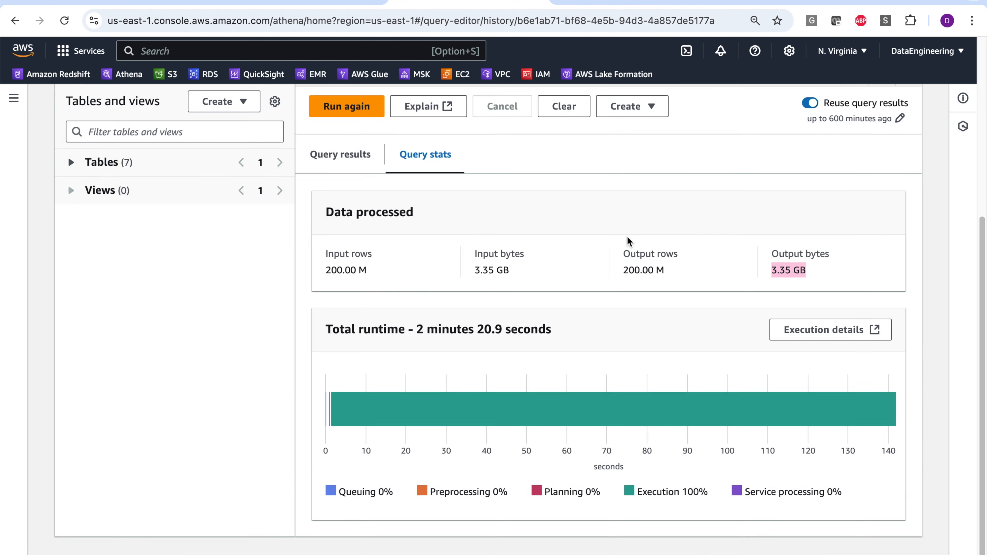
Open the latest select * from order_items run from the recent queries history and look over its results
scroll(605, 239, "up", 7)
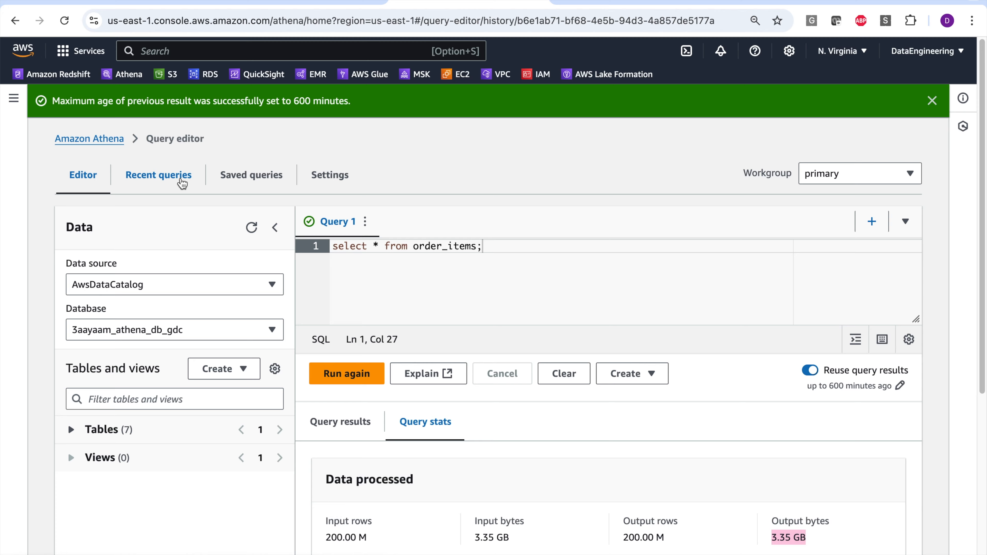
left_click(179, 182)
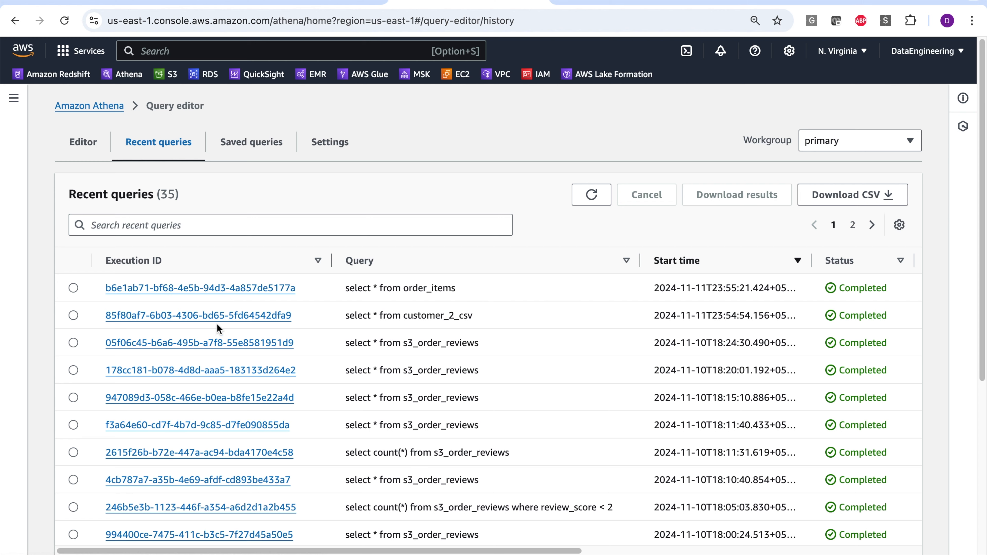
left_click(227, 288)
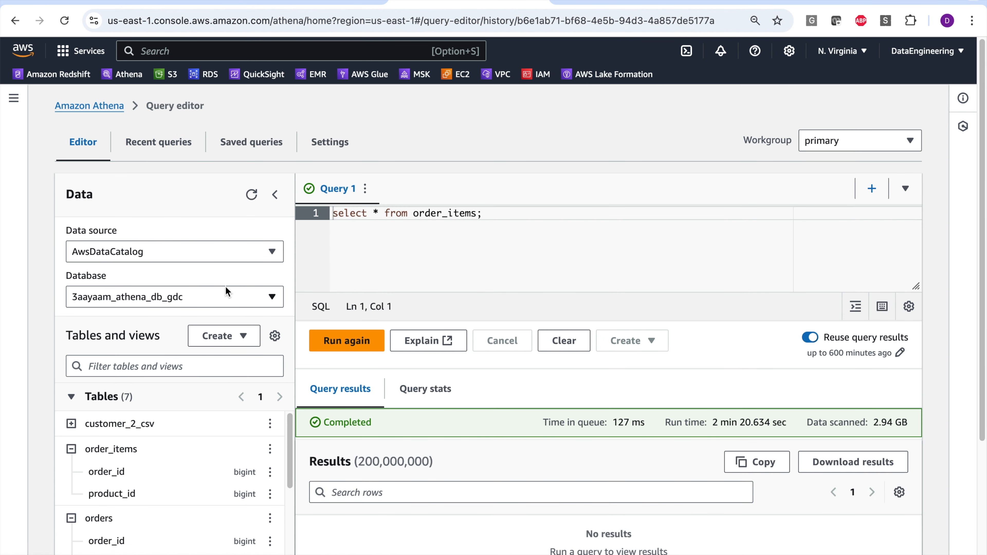
scroll(407, 296, "down", 2)
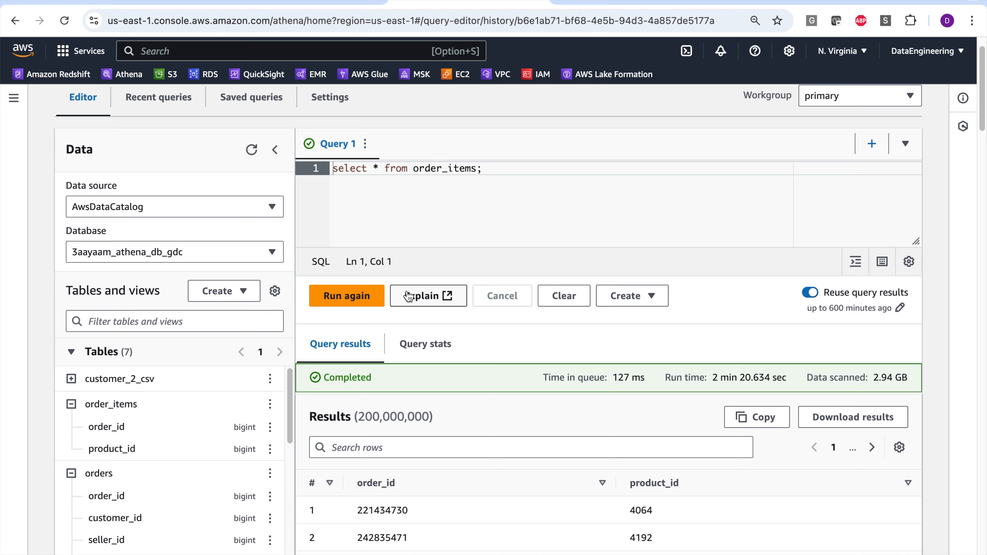
scroll(407, 296, "up", 2)
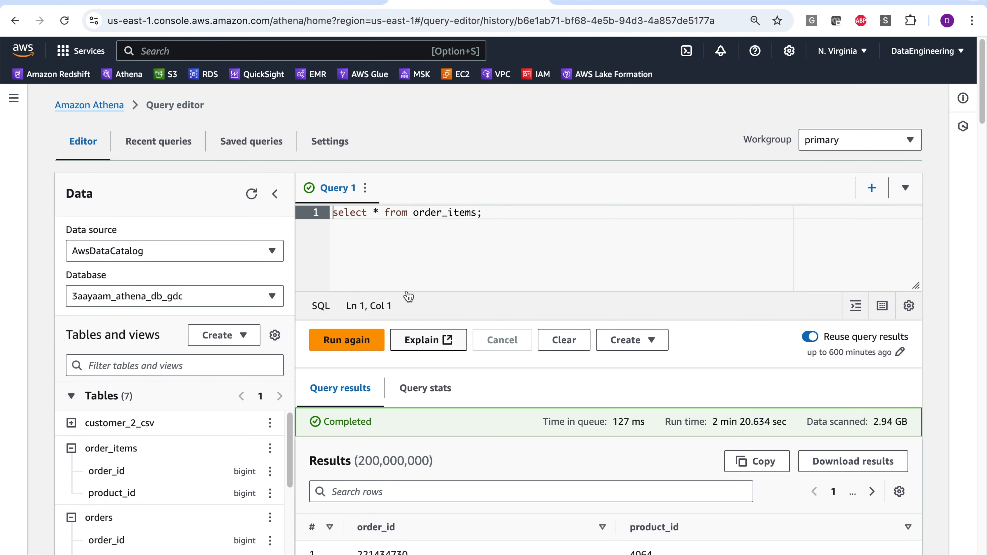
Explain the order_items query, view its distributed and logical plans, and return to the query editor
left_click(427, 342)
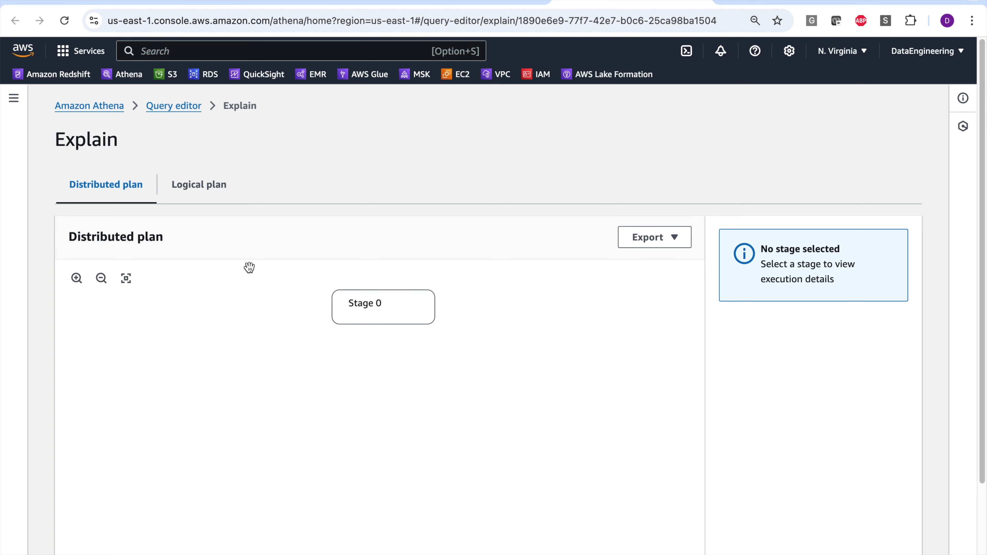
left_click(204, 185)
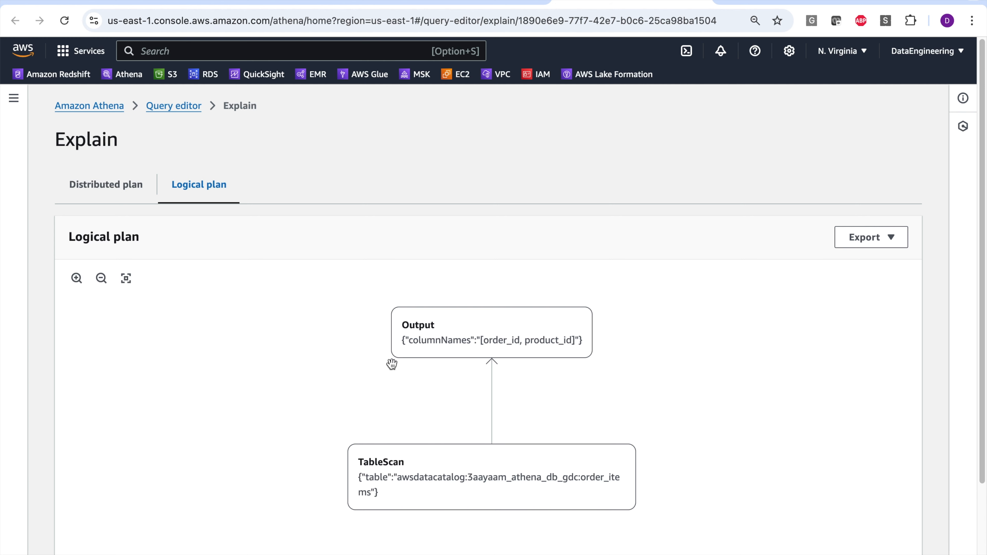
scroll(313, 324, "down", 1)
scroll(312, 324, "up", 1)
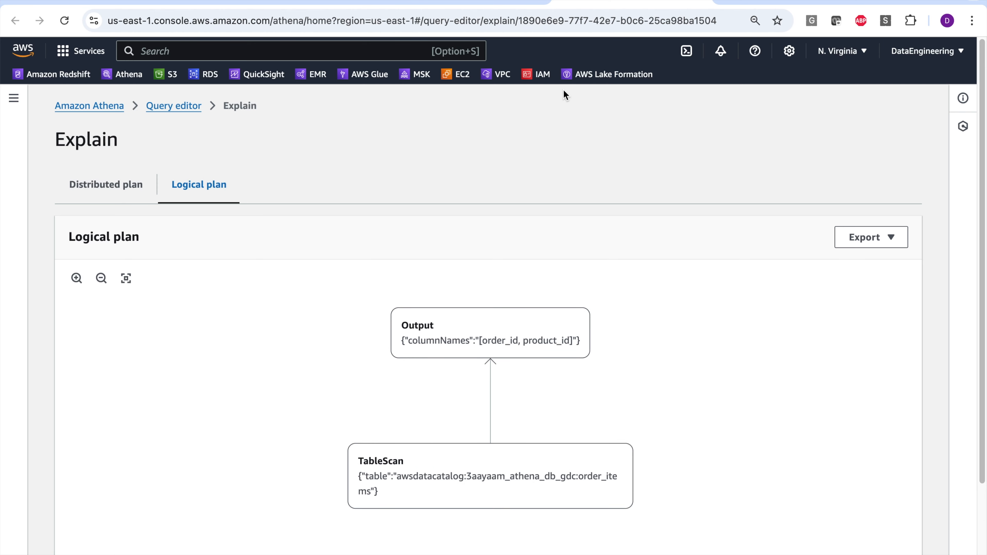
left_click(701, 2)
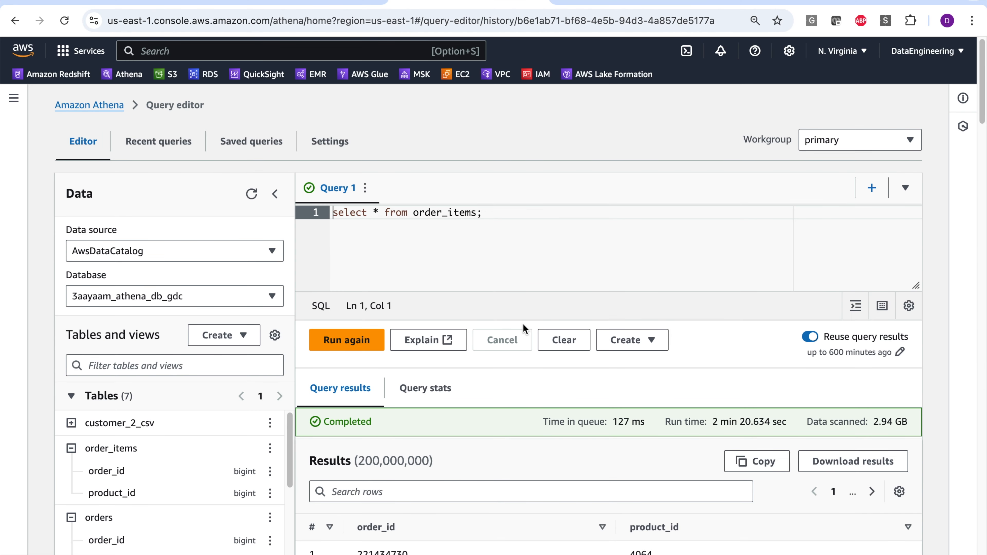